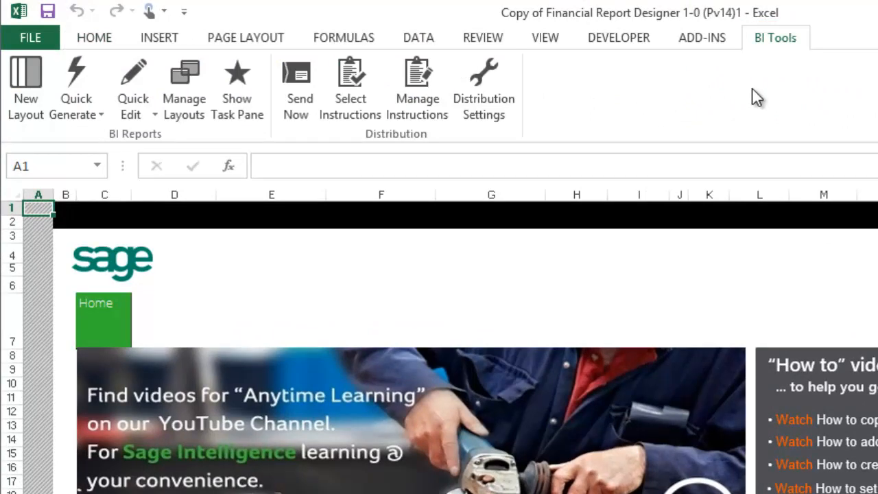
Step: Open the "IS - Actual vs Budget" layout for quick editing and show its row sets
{"action": "left_click", "coordinate": [148, 118]}
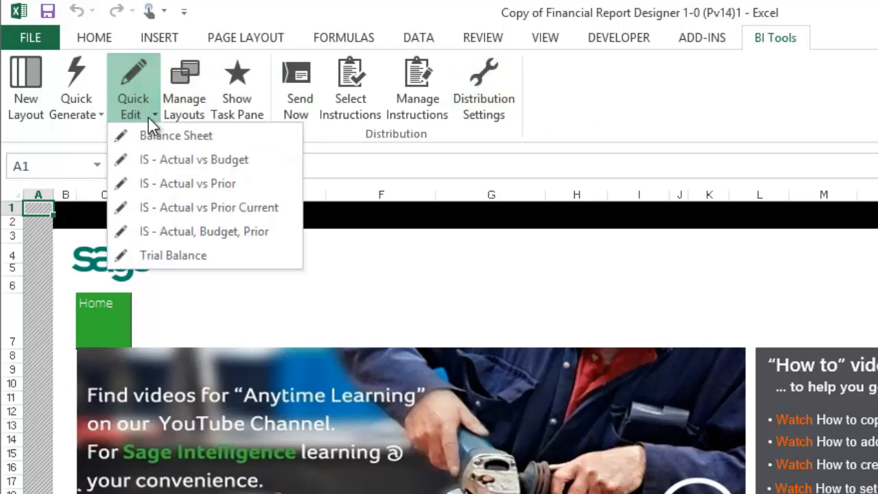
{"action": "left_click", "coordinate": [160, 160]}
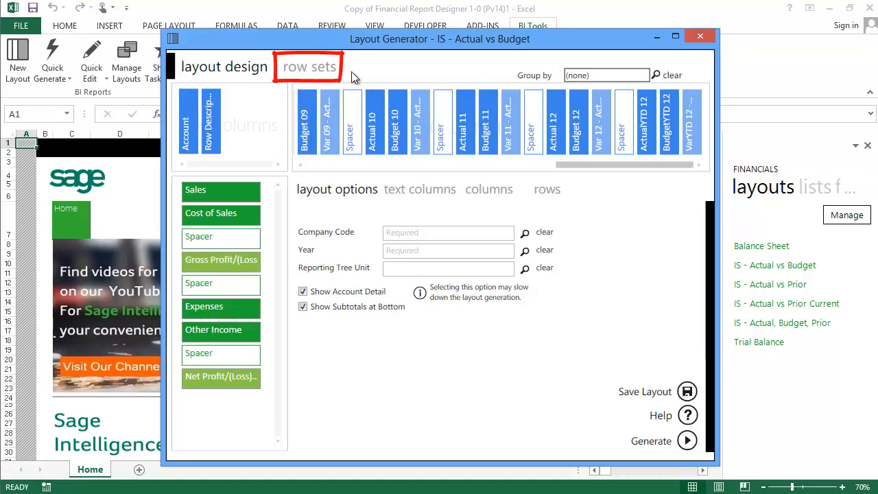
{"action": "left_click", "coordinate": [315, 67]}
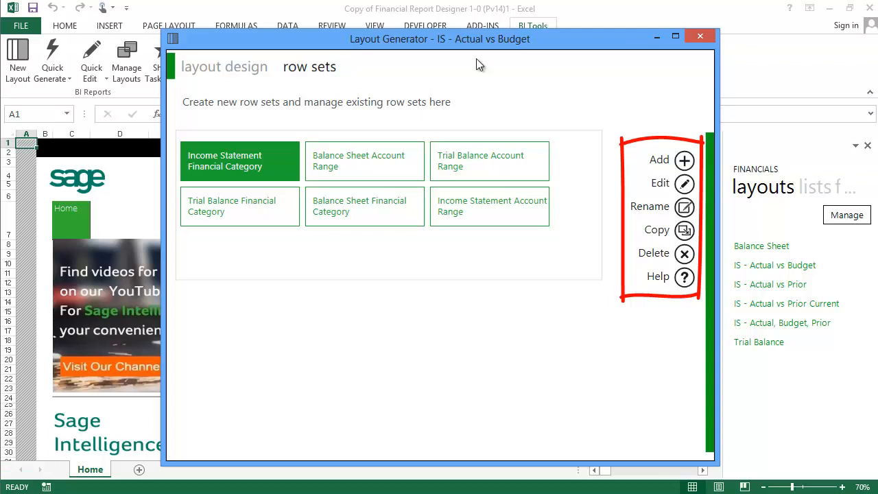
Step: Examine the account rules in the Income Statement Account Range row set and return to the row sets without saving
{"action": "left_click", "coordinate": [475, 206]}
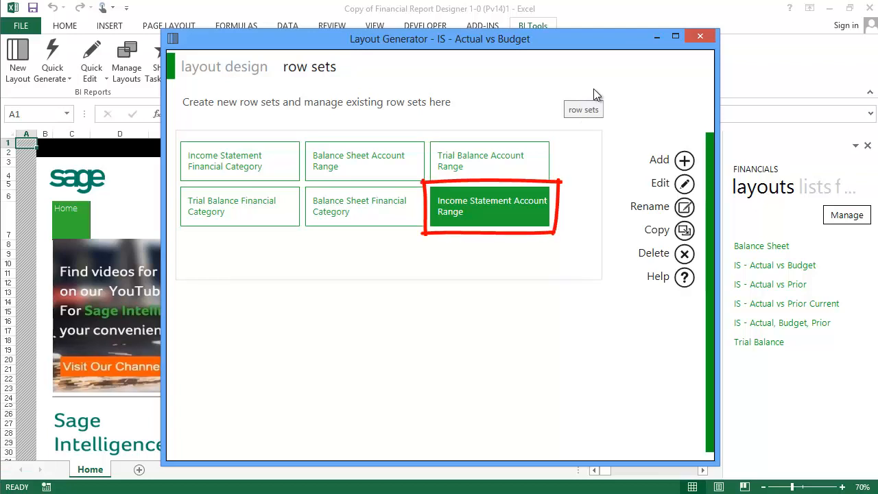
{"action": "left_click", "coordinate": [684, 184]}
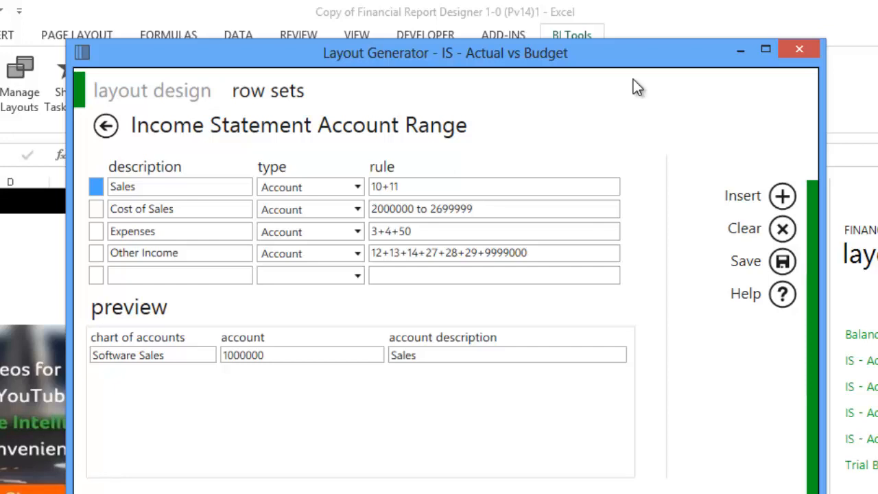
{"action": "left_click", "coordinate": [419, 191]}
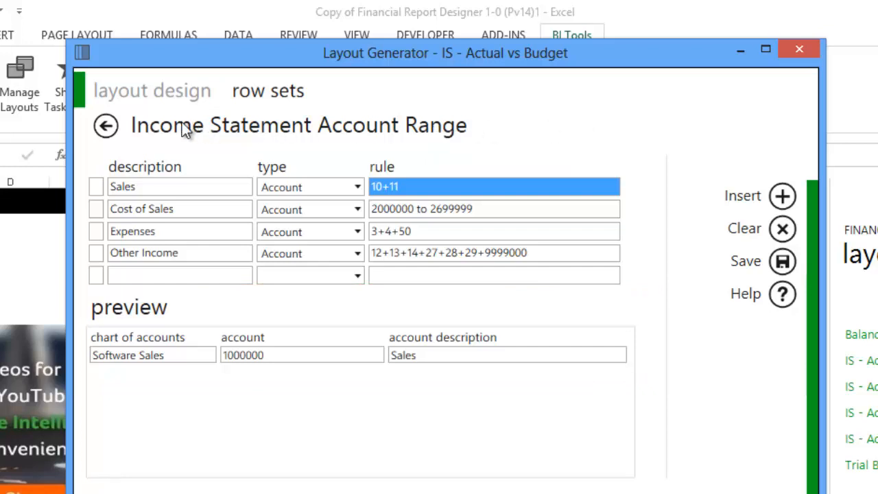
{"action": "left_click", "coordinate": [105, 125]}
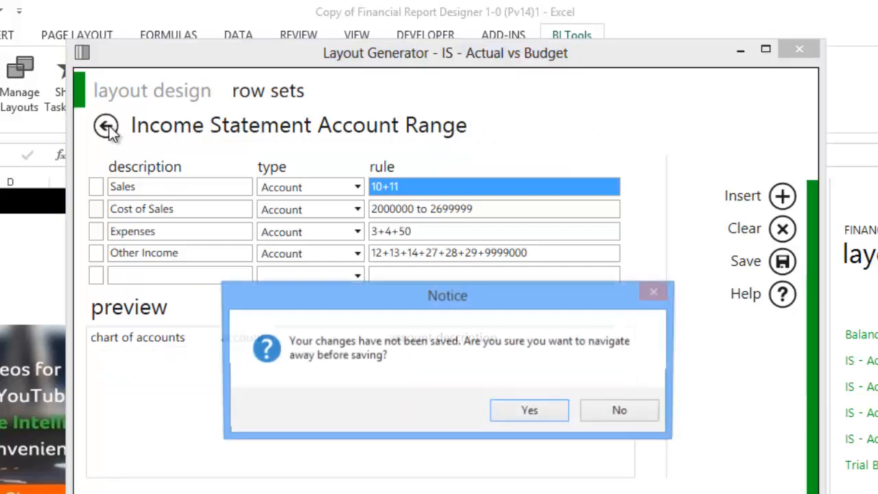
{"action": "left_click", "coordinate": [537, 410]}
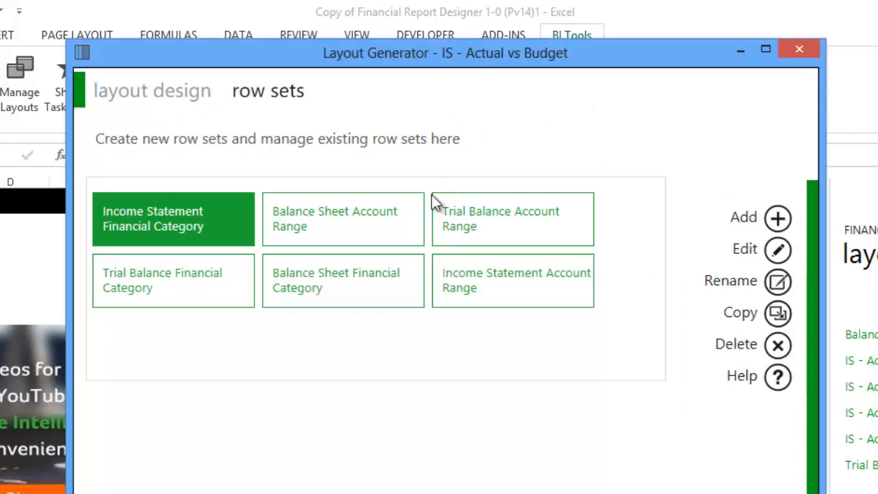
Step: Examine the account rules in the Balance Sheet Account Range row set and return to the row sets without saving
{"action": "left_click", "coordinate": [373, 234]}
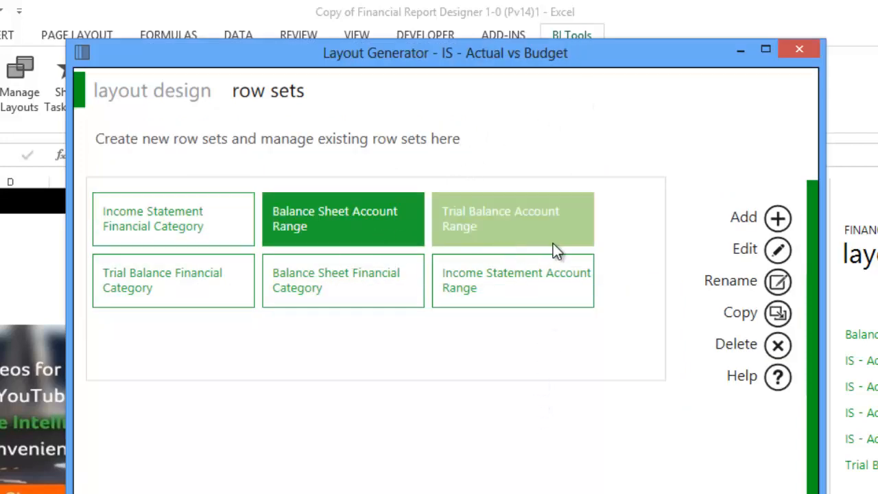
{"action": "left_click", "coordinate": [778, 251]}
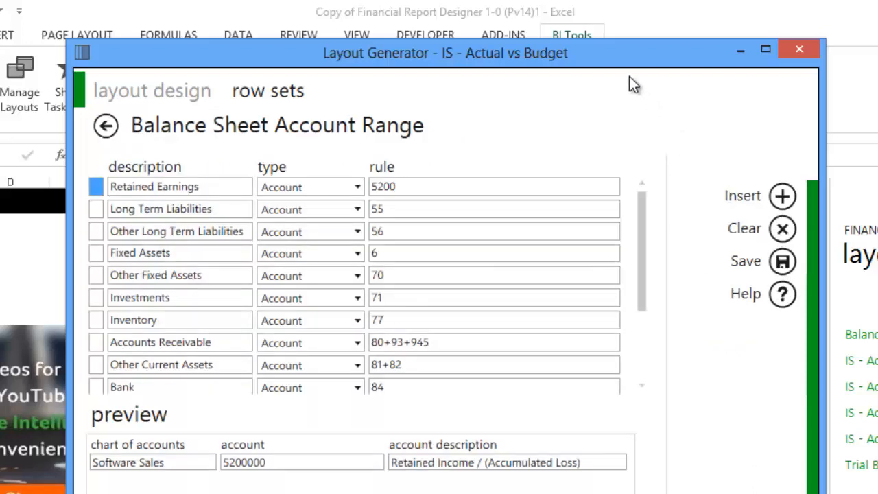
{"action": "left_click", "coordinate": [105, 125]}
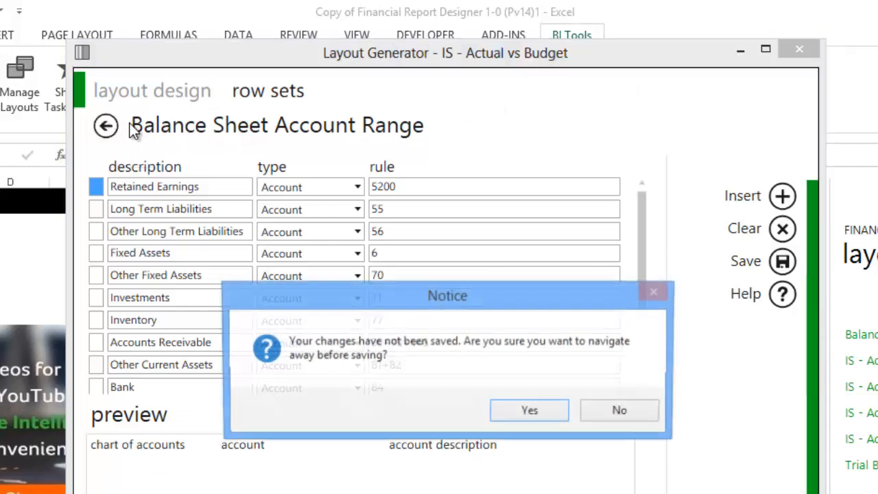
{"action": "left_click", "coordinate": [545, 407]}
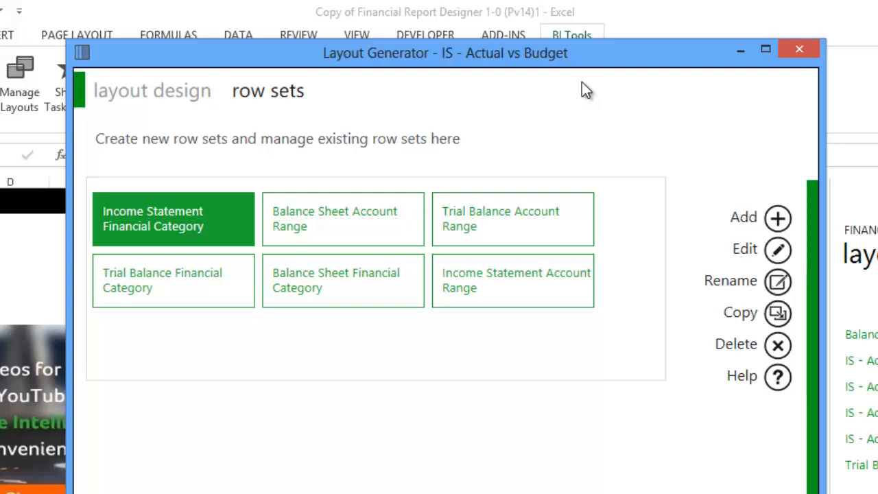
Step: Add a new row set named "Income Statement"
{"action": "left_click", "coordinate": [779, 219]}
{"action": "type", "text": "In"}
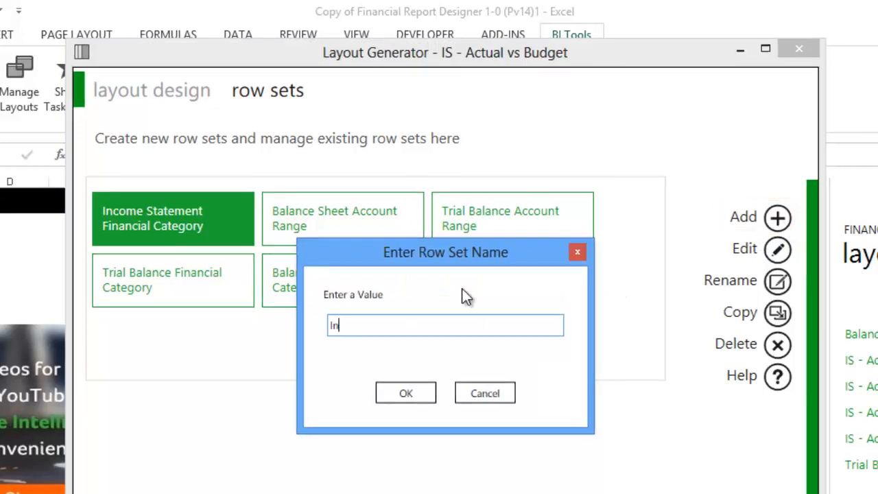
{"action": "type", "text": "come Statement"}
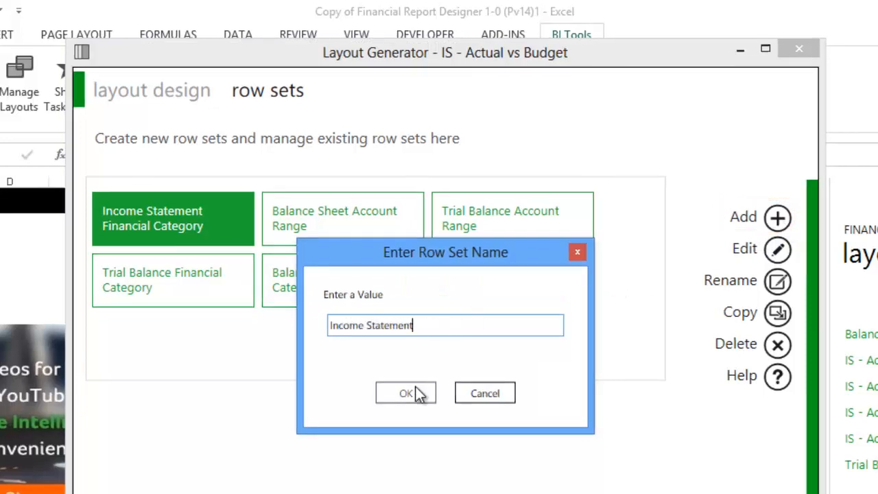
{"action": "left_click", "coordinate": [419, 393]}
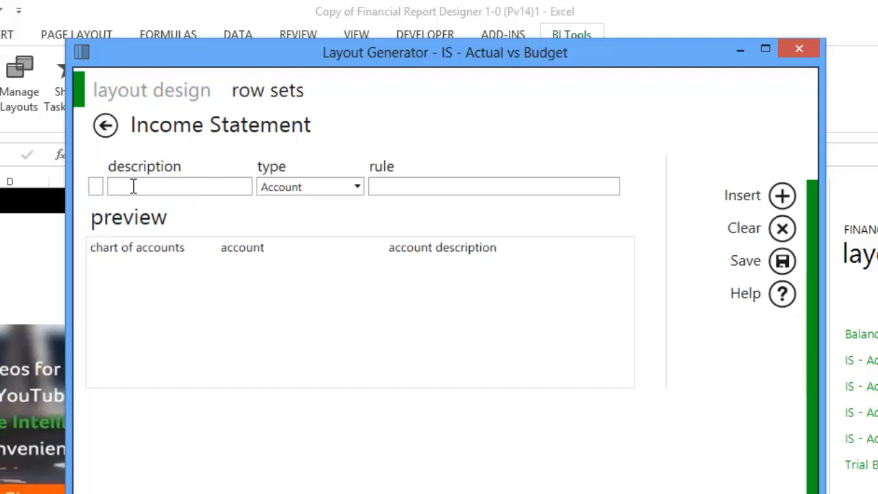
Step: Define the first row as "Sales" with type Account and rule 10+12
{"action": "type", "text": "Sales"}
{"action": "left_click", "coordinate": [357, 190]}
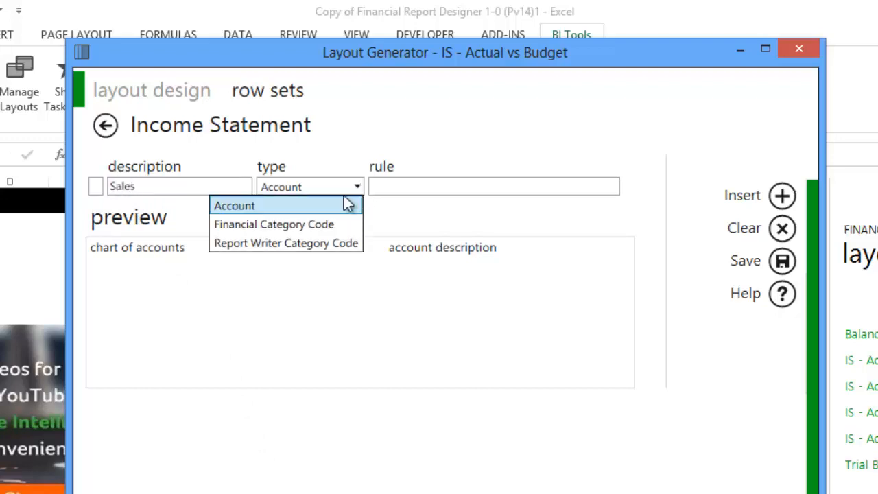
{"action": "left_click", "coordinate": [305, 209]}
{"action": "left_click", "coordinate": [405, 186]}
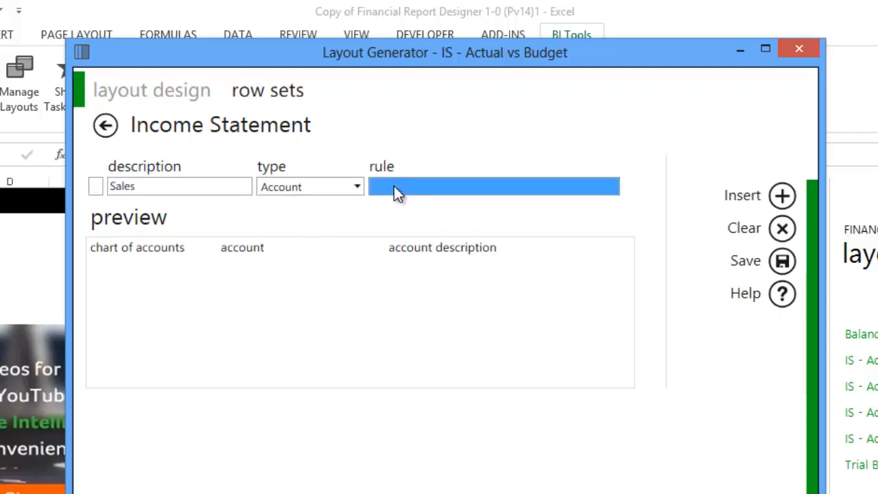
{"action": "type", "text": "10"}
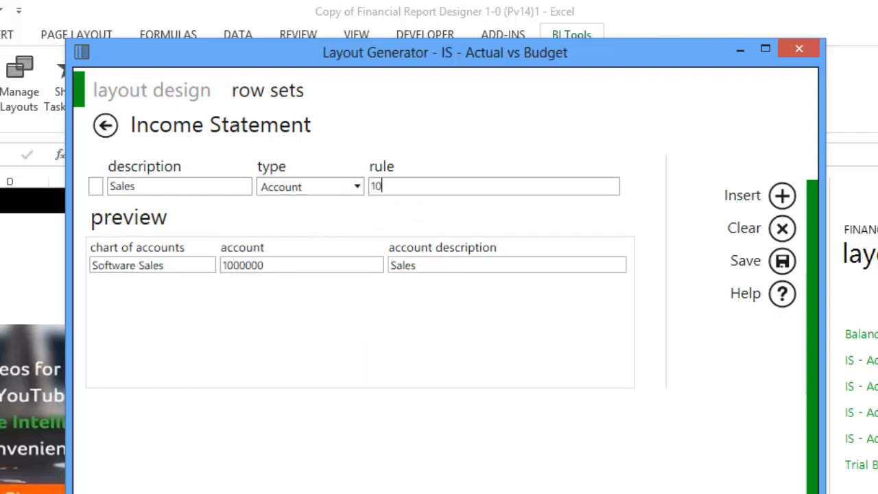
{"action": "type", "text": "+12"}
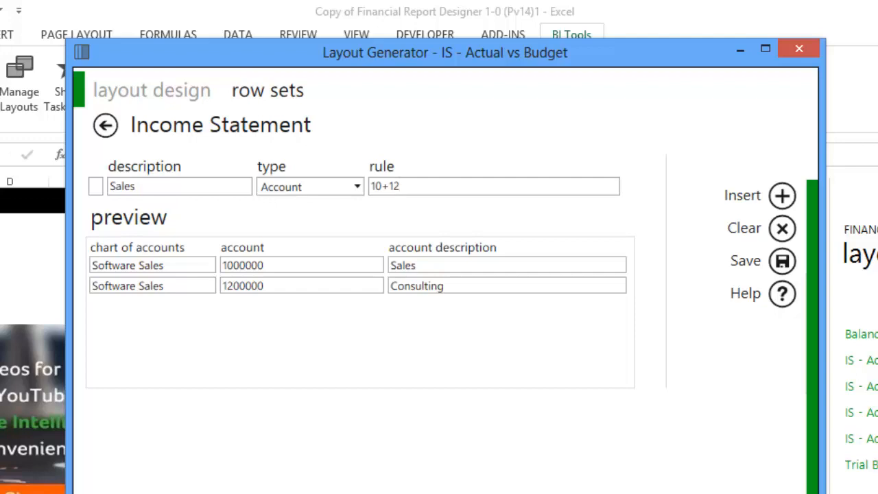
{"action": "key", "text": "Return"}
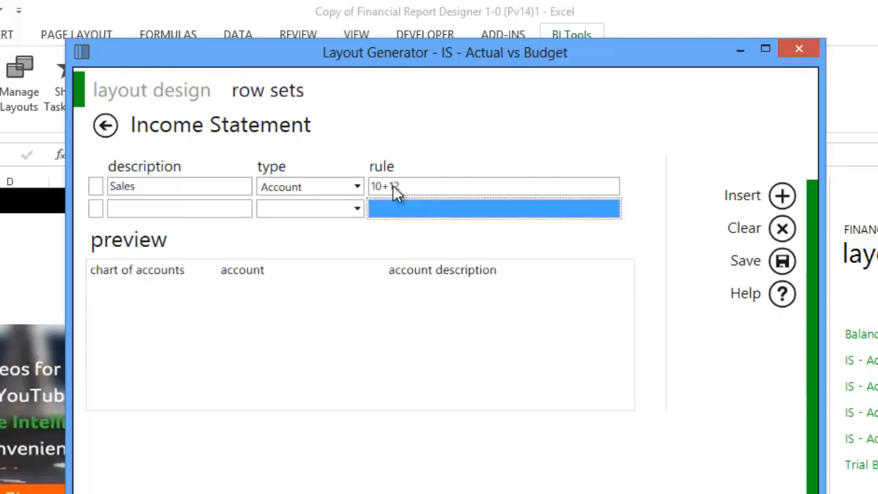
Step: Define the second row as "Cost Of Sales" with type Account and rule 2000000 TO 2699999, reviewing its account preview
{"action": "left_click", "coordinate": [114, 209]}
{"action": "type", "text": "Cost "}
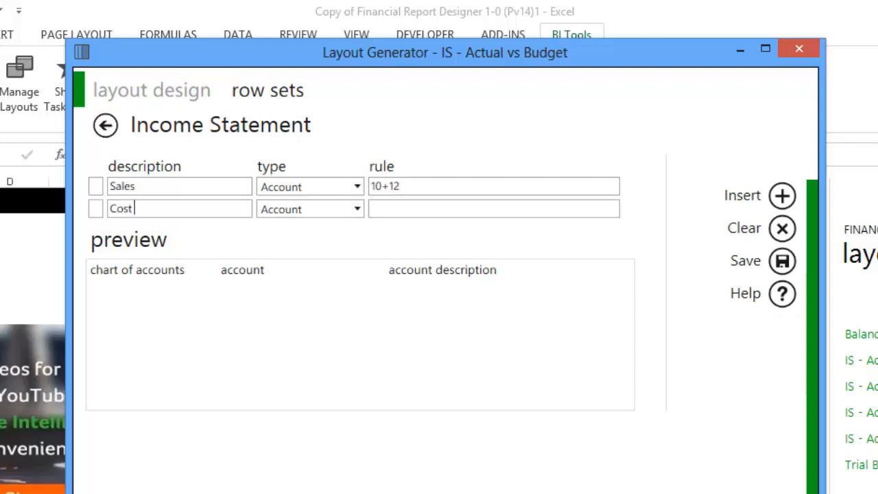
{"action": "type", "text": "Of Sales"}
{"action": "left_click", "coordinate": [354, 213]}
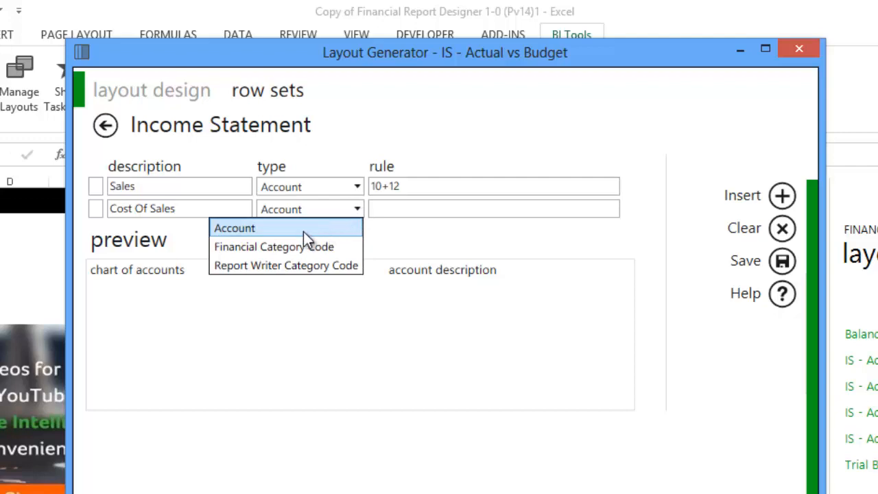
{"action": "left_click", "coordinate": [302, 228]}
{"action": "left_click", "coordinate": [383, 207]}
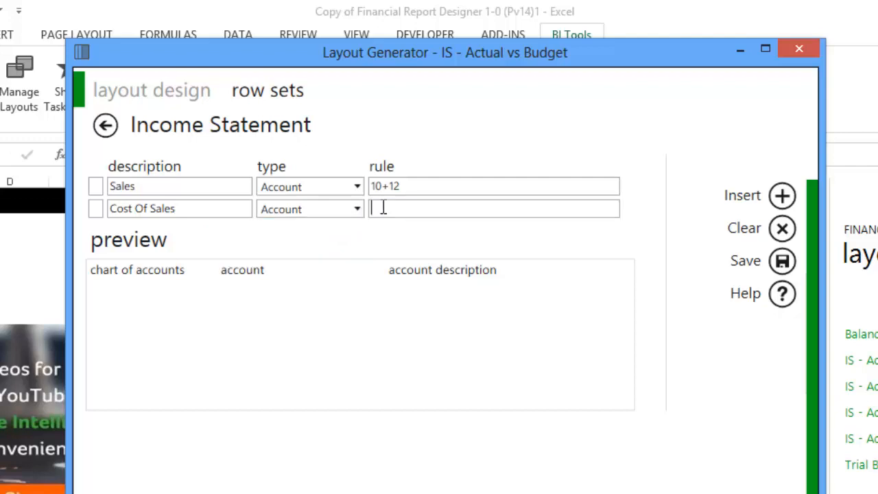
{"action": "type", "text": "20"}
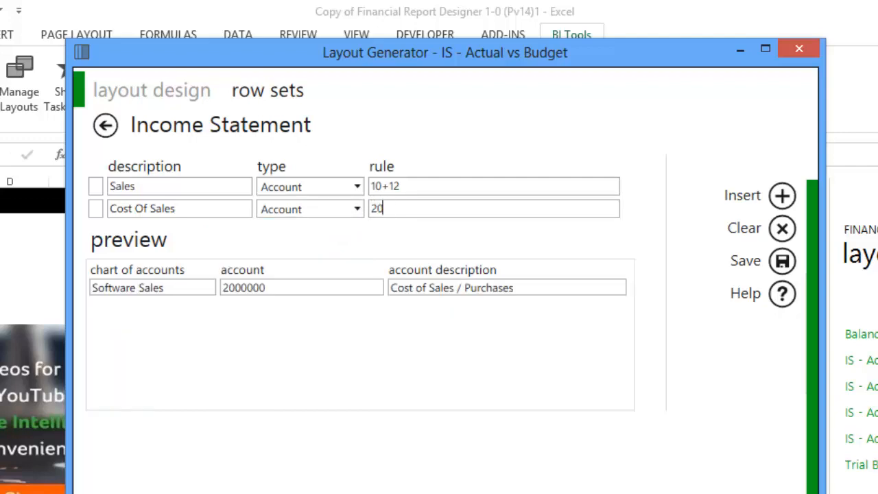
{"action": "type", "text": "00000 TO "}
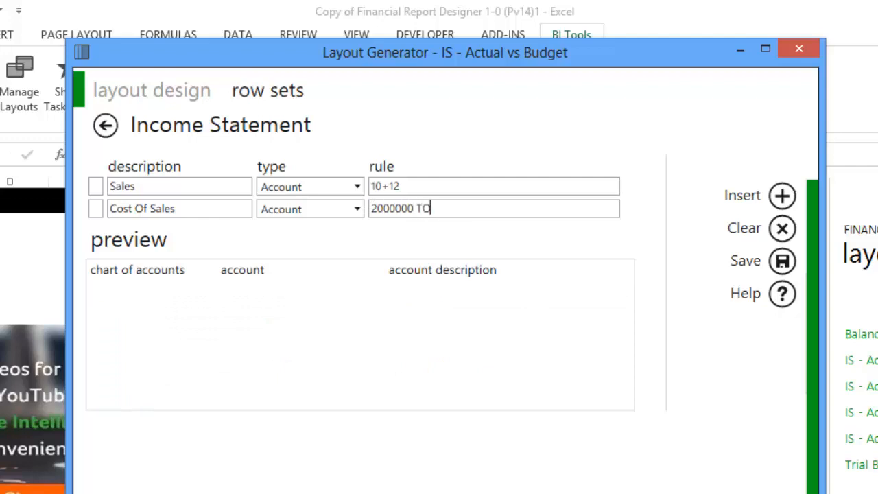
{"action": "type", "text": "2699999"}
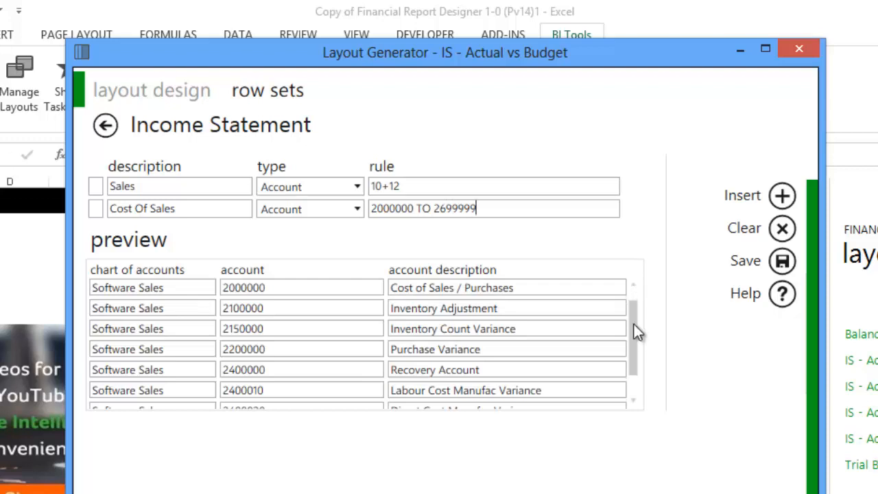
{"action": "scroll", "coordinate": [634, 324], "scroll_direction": "down", "scroll_amount": 2}
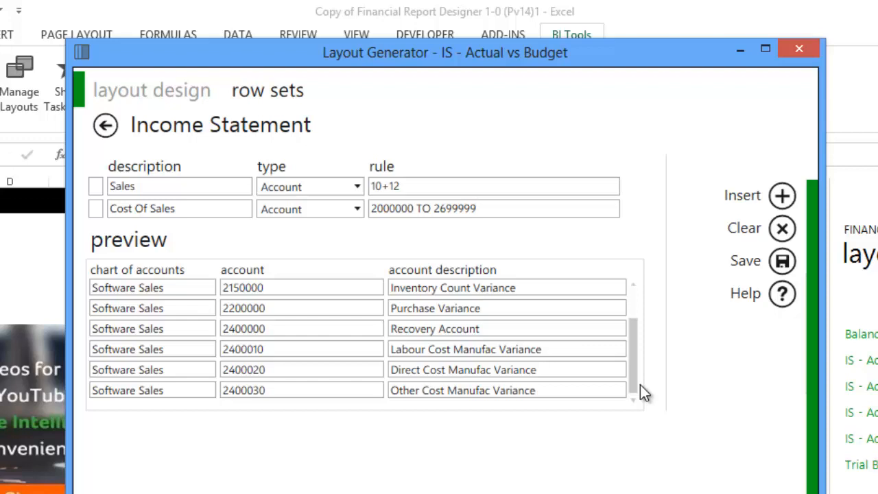
{"action": "key", "text": "Return"}
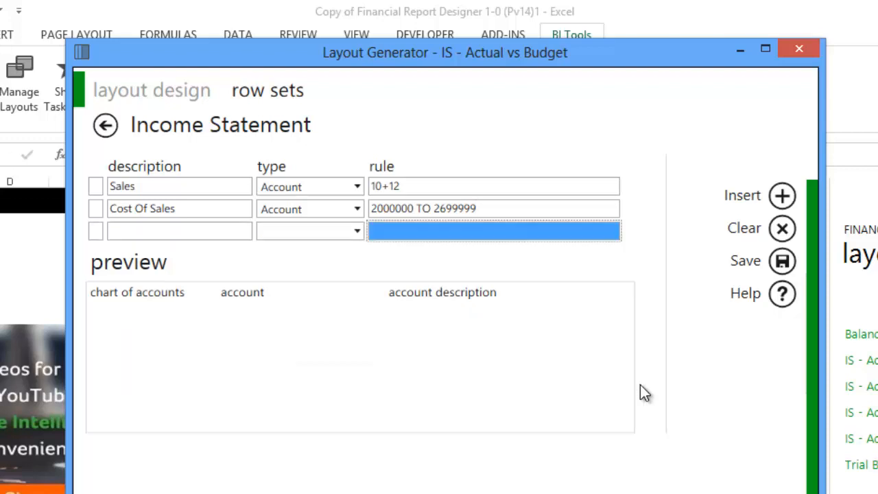
Step: Define the third row as "Expenses" with type Account and rule 3+4, and review the accounts in its preview
{"action": "left_click", "coordinate": [190, 237]}
{"action": "type", "text": "E"}
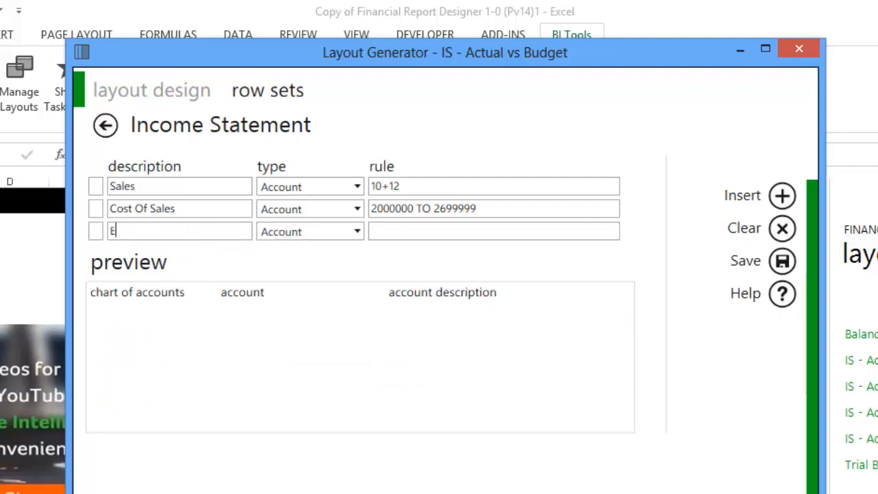
{"action": "type", "text": "xpenses"}
{"action": "left_click", "coordinate": [356, 233]}
{"action": "left_click", "coordinate": [334, 249]}
{"action": "left_click", "coordinate": [383, 231]}
{"action": "type", "text": "3+4"}
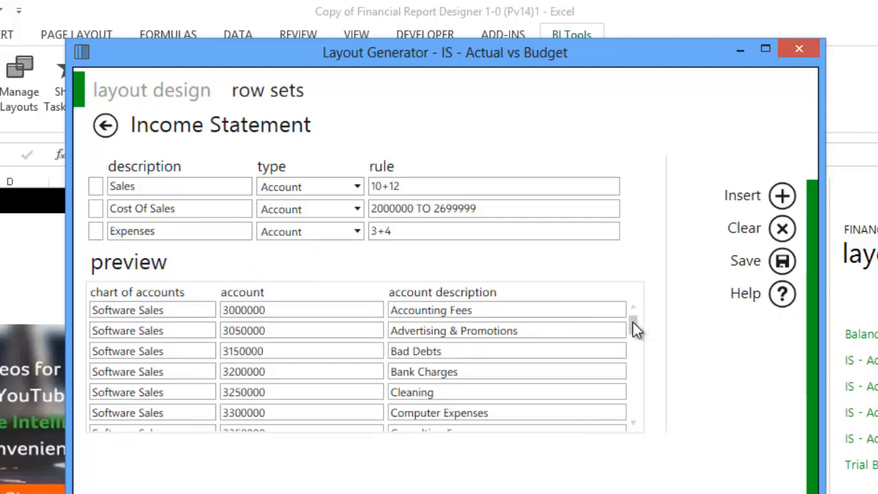
{"action": "left_click_drag", "start_coordinate": [632, 322], "coordinate": [638, 410]}
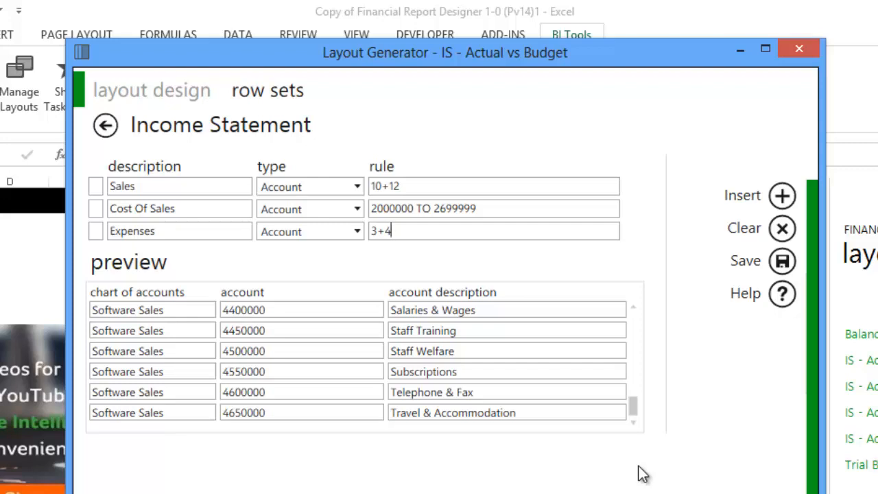
Step: Change the Expenses row's type to Financial Category Code and set its rule to 105
{"action": "left_click", "coordinate": [356, 232]}
{"action": "left_click", "coordinate": [318, 270]}
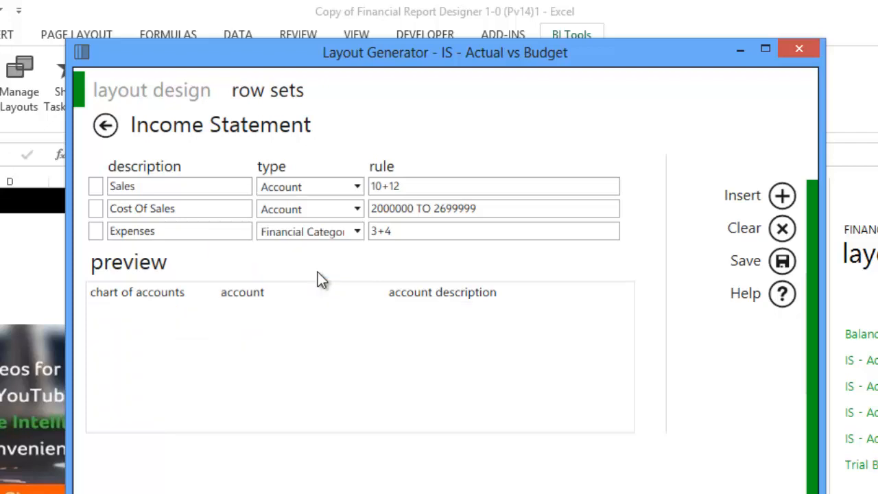
{"action": "left_click", "coordinate": [388, 233]}
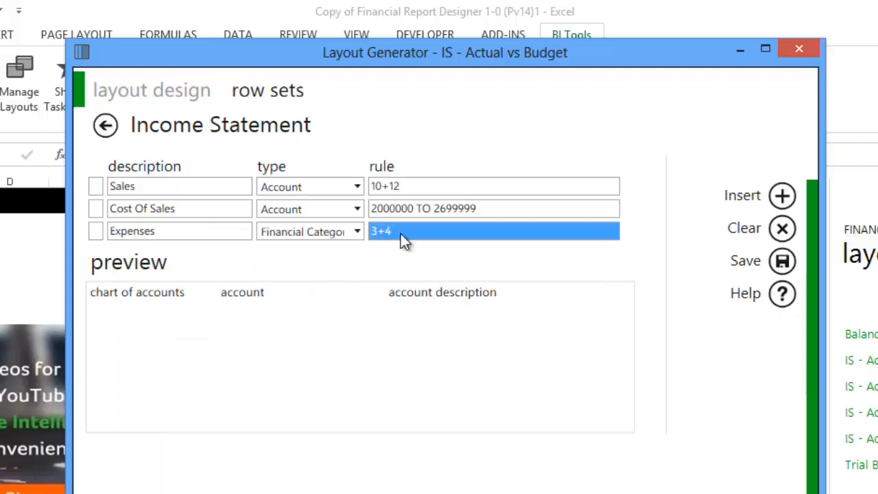
{"action": "type", "text": "1"}
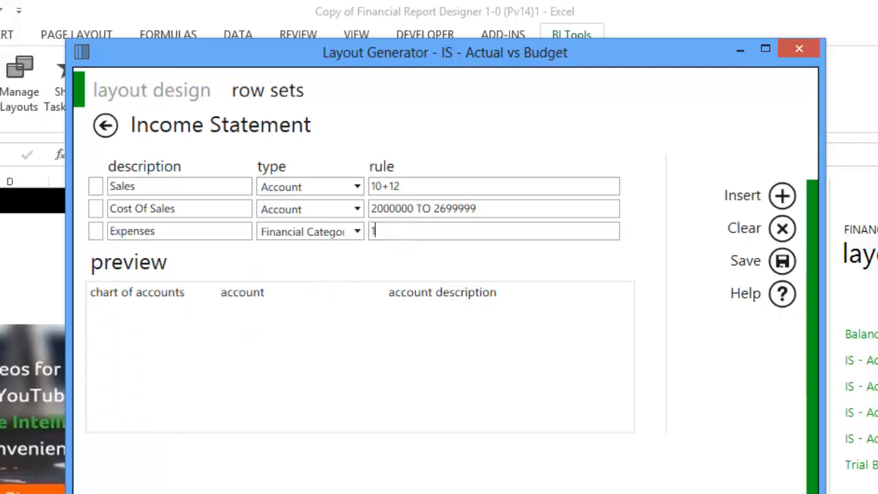
{"action": "type", "text": "05"}
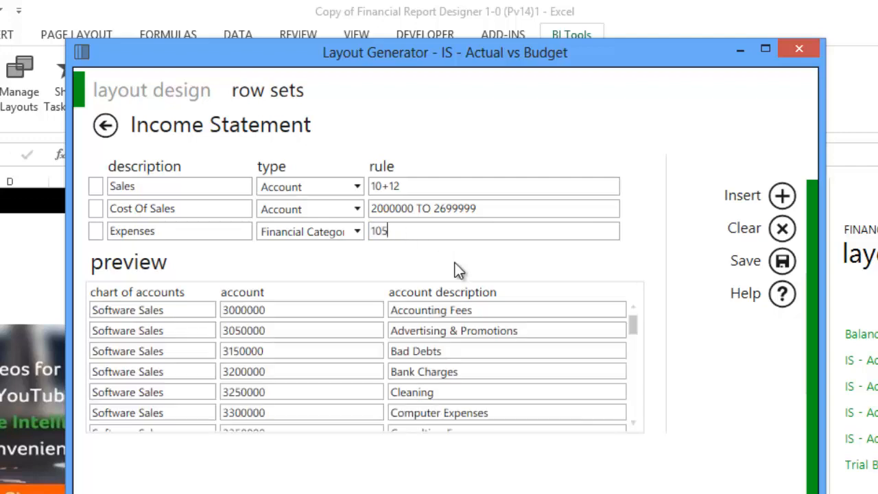
Step: Define the fourth row as "Other Income" with type Financial Category Code and rule 100, and review its account preview
{"action": "left_click_drag", "start_coordinate": [634, 321], "coordinate": [638, 415]}
{"action": "key", "text": "Return"}
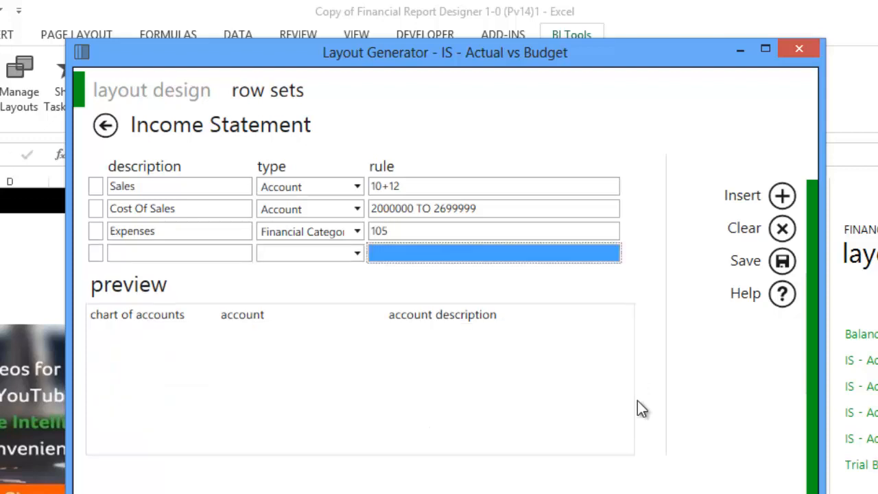
{"action": "left_click", "coordinate": [157, 253]}
{"action": "type", "text": "O"}
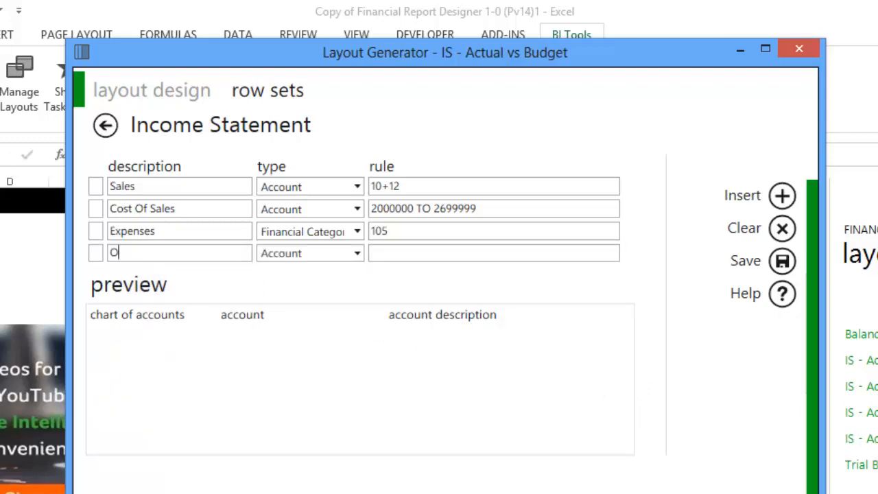
{"action": "type", "text": "ther Income"}
{"action": "left_click", "coordinate": [355, 253]}
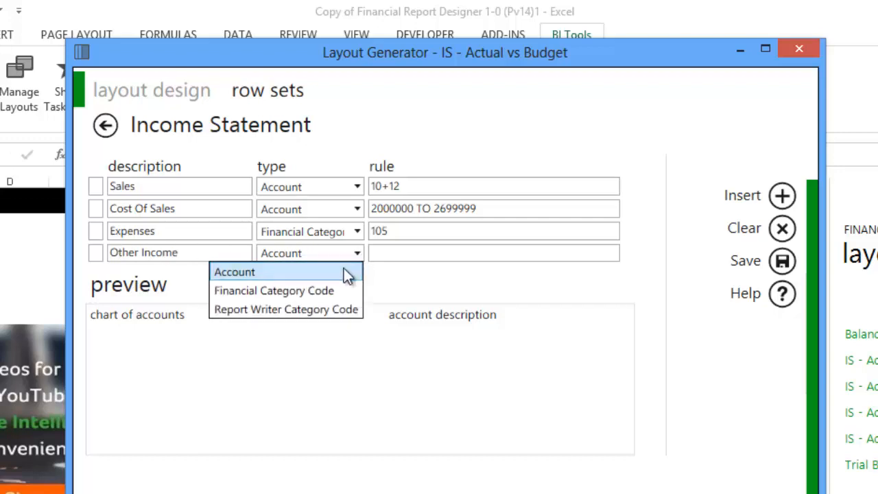
{"action": "left_click", "coordinate": [338, 293]}
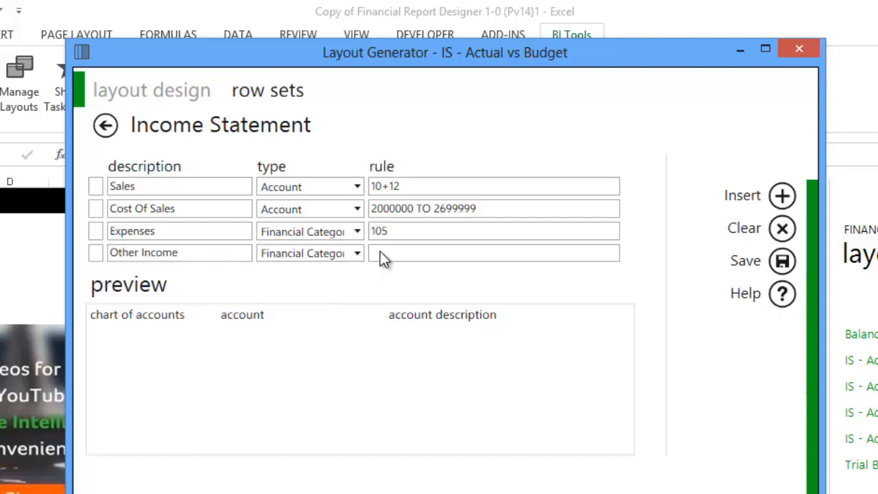
{"action": "left_click", "coordinate": [380, 254]}
{"action": "type", "text": "100"}
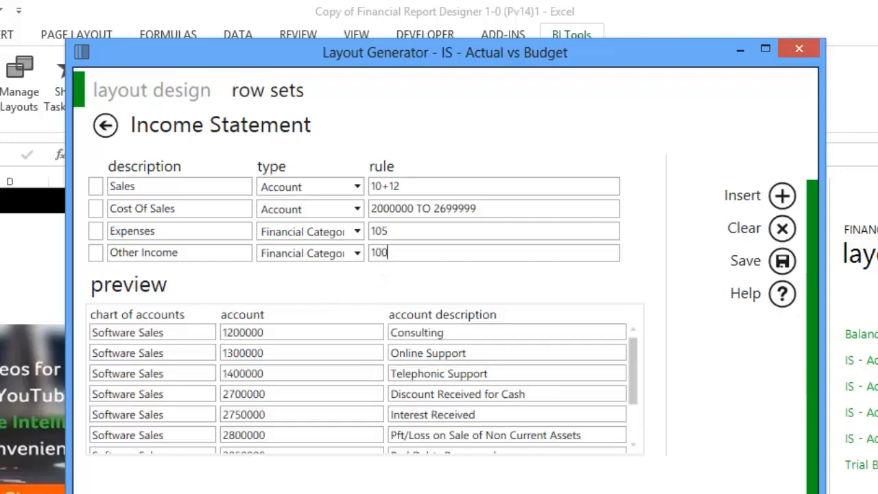
{"action": "scroll", "coordinate": [639, 421], "scroll_direction": "down", "scroll_amount": 1}
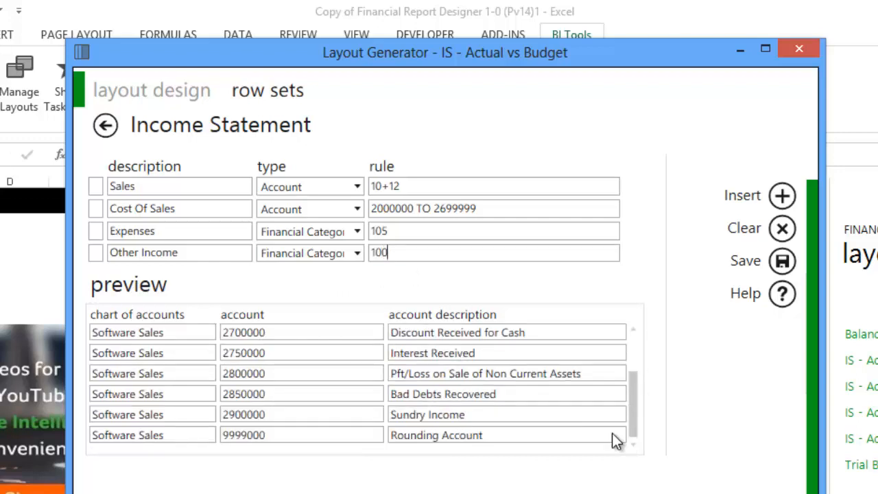
Step: Remove the Expenses row from the row set and insert a blank row above Other Income
{"action": "left_click", "coordinate": [163, 232]}
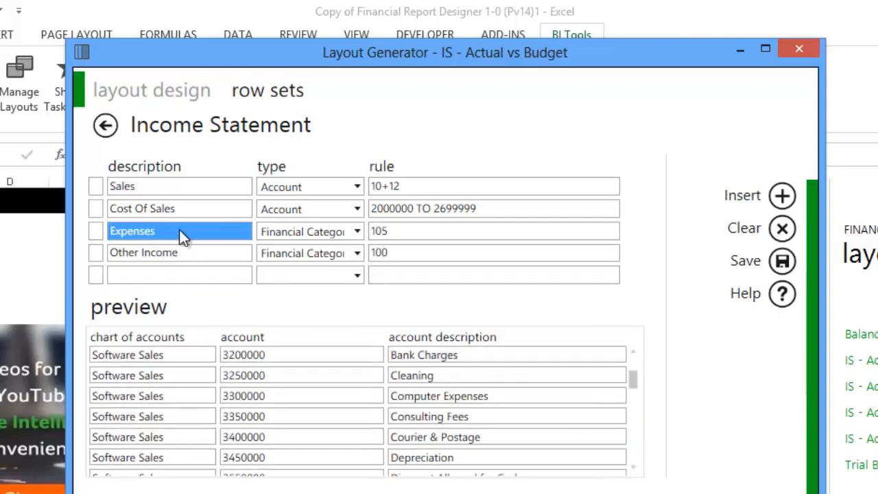
{"action": "left_click", "coordinate": [782, 229]}
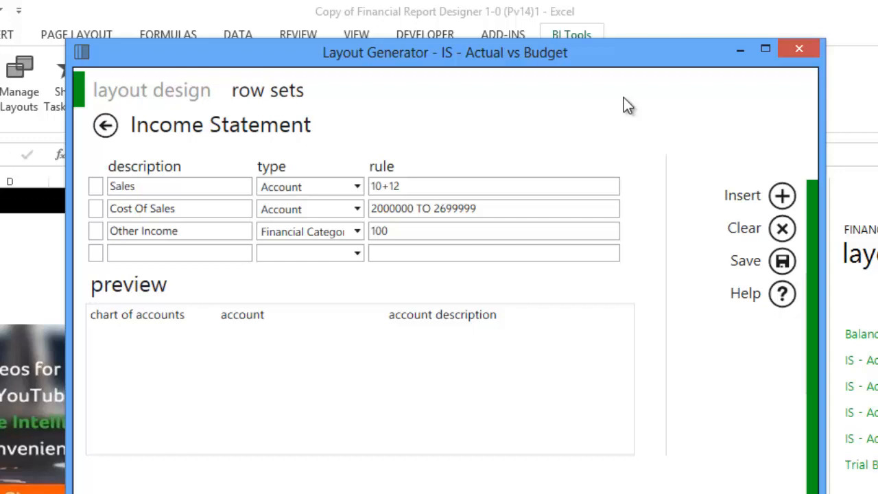
{"action": "left_click", "coordinate": [134, 232]}
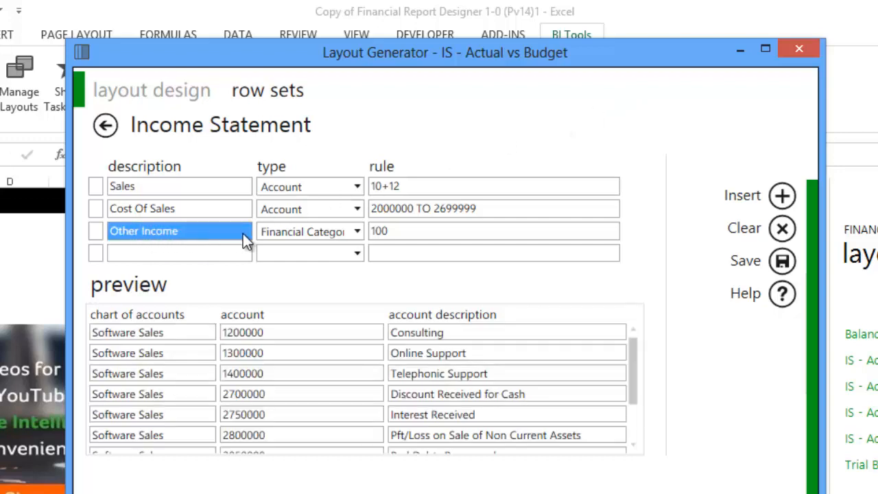
{"action": "left_click", "coordinate": [780, 196]}
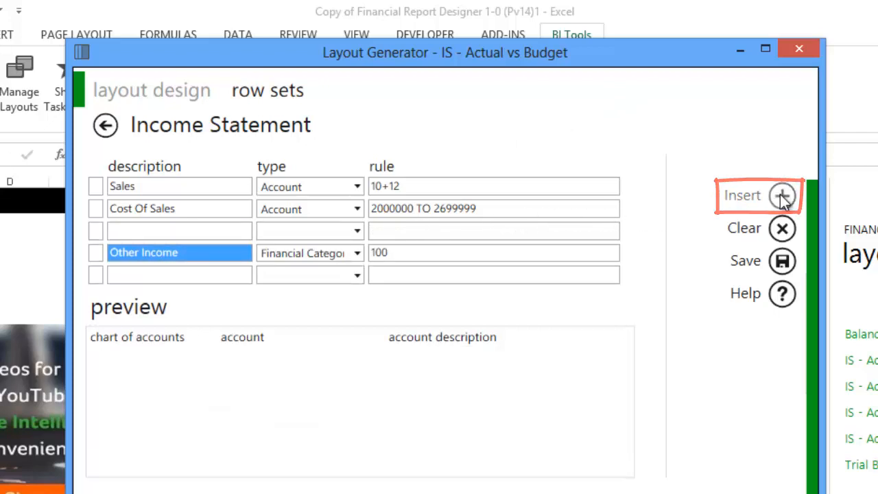
Step: Define the blank row as "Expenses" with type Financial Category Code and rule 105, and save the row set
{"action": "left_click", "coordinate": [203, 230]}
{"action": "left_click", "coordinate": [204, 230]}
{"action": "type", "text": "Expenses"}
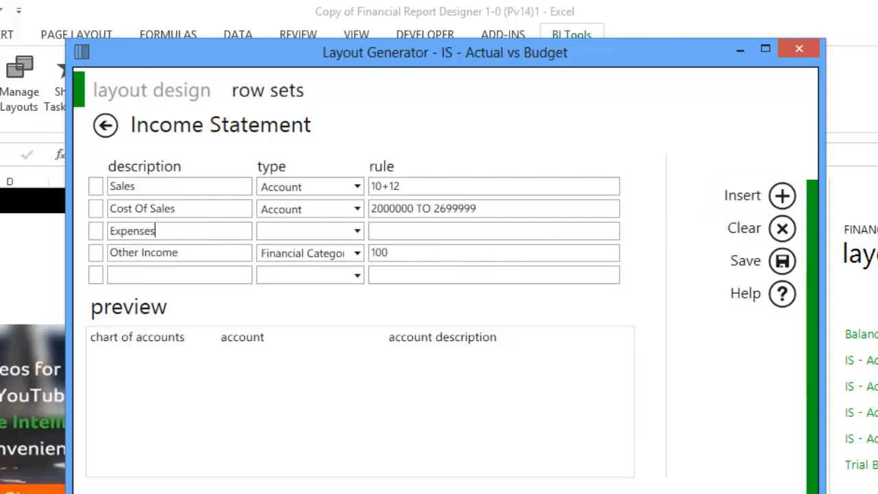
{"action": "left_click", "coordinate": [290, 231]}
{"action": "left_click", "coordinate": [322, 267]}
{"action": "left_click", "coordinate": [380, 231]}
{"action": "type", "text": "1"}
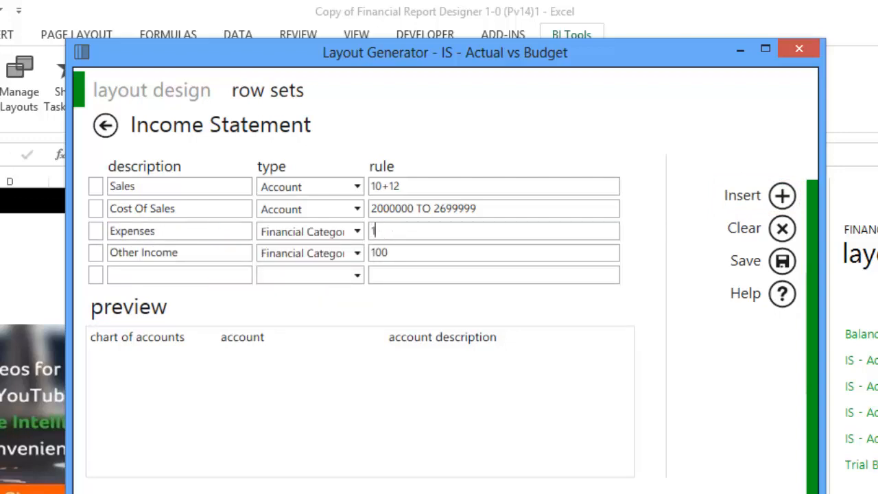
{"action": "type", "text": "05"}
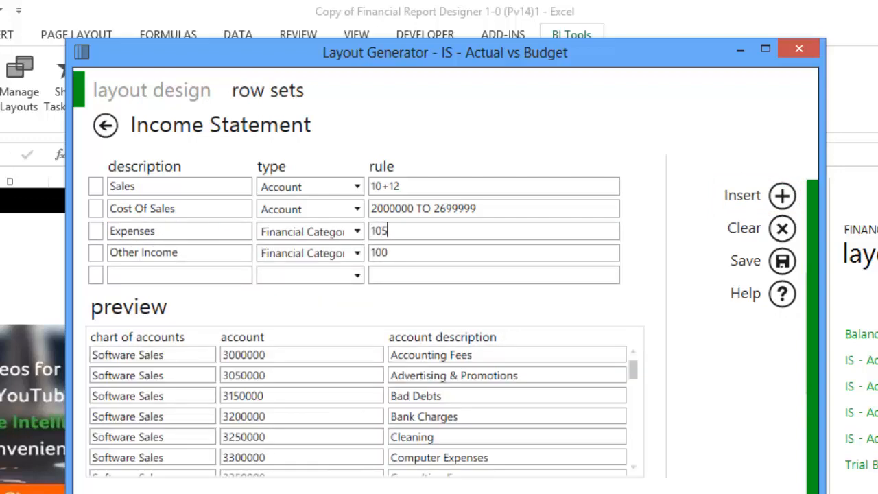
{"action": "left_click", "coordinate": [744, 265]}
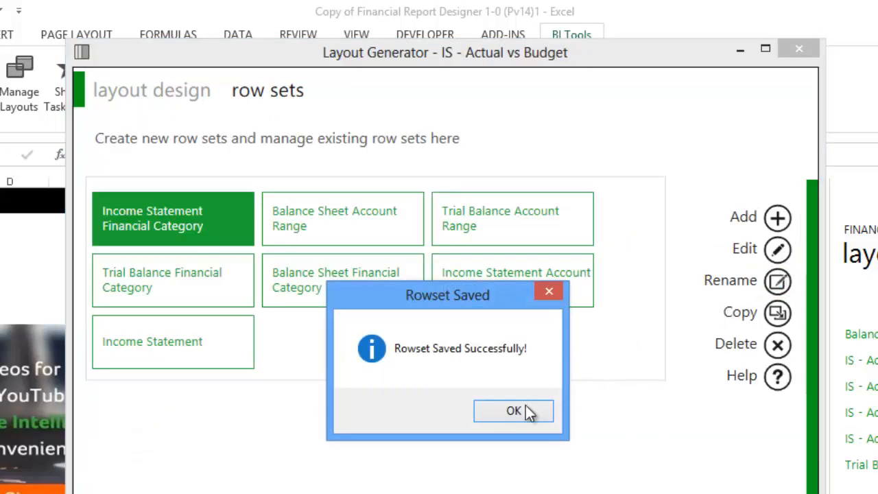
{"action": "left_click", "coordinate": [504, 414]}
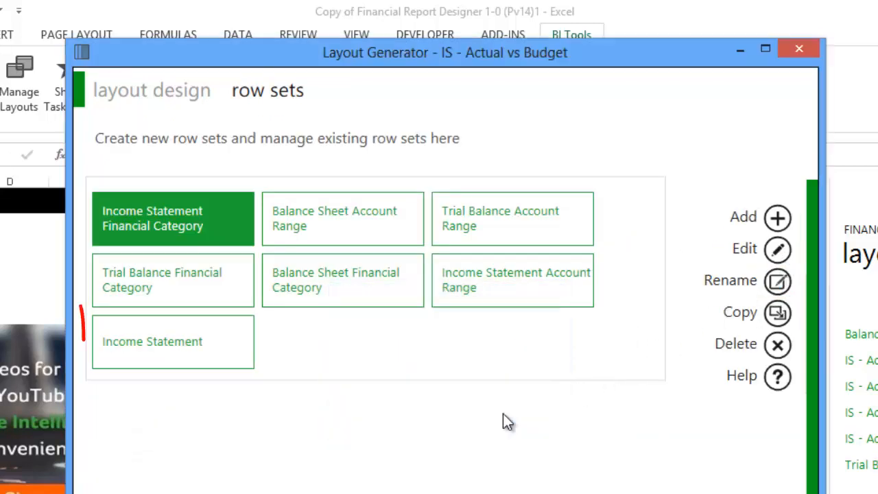
Step: Return to the layout design and select Income Statement as the layout's row set, accepting removal of the existing rows
{"action": "left_click", "coordinate": [225, 350]}
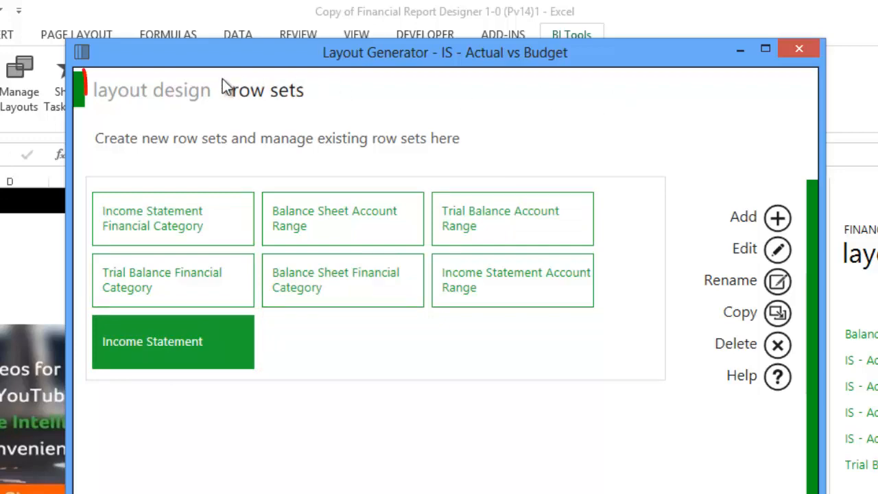
{"action": "left_click", "coordinate": [160, 88]}
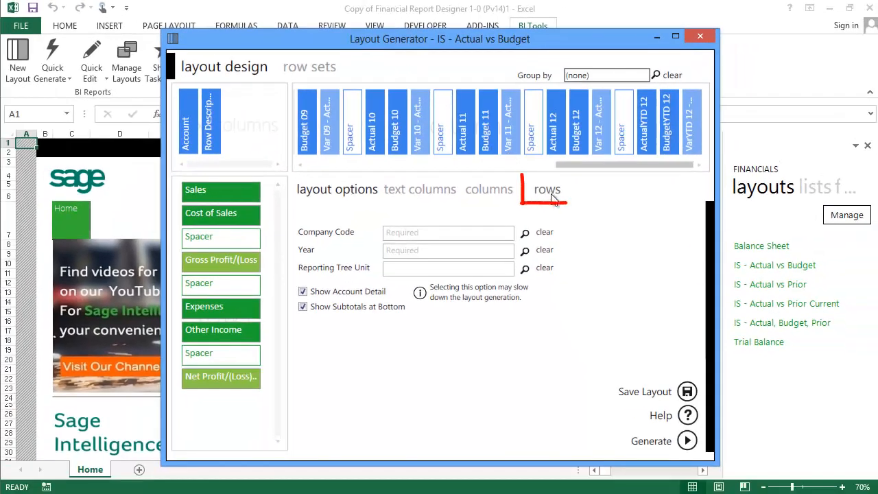
{"action": "left_click", "coordinate": [597, 261]}
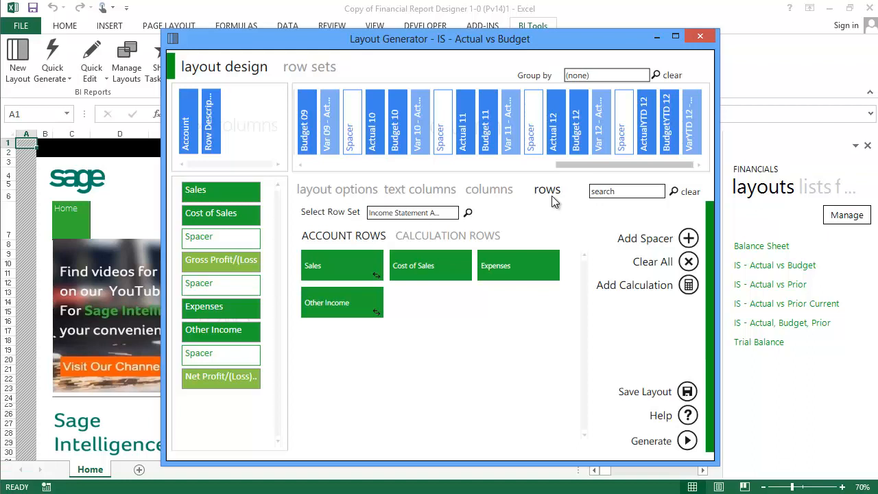
{"action": "left_click", "coordinate": [469, 214]}
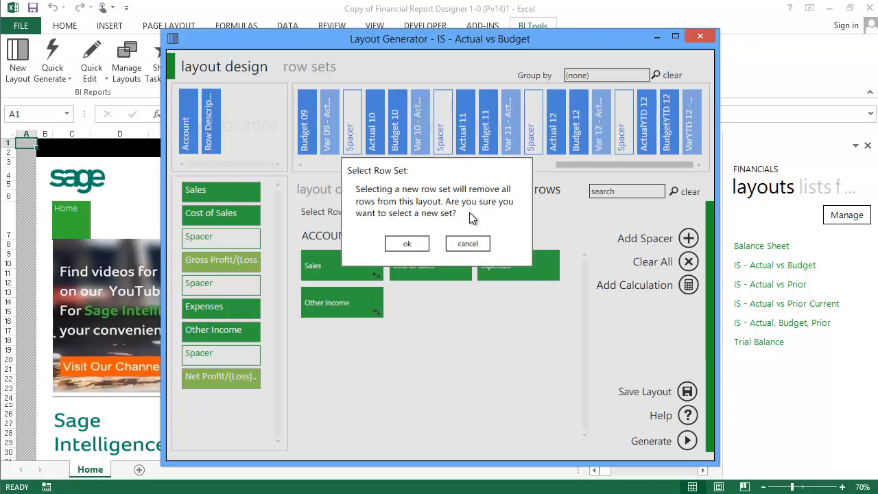
{"action": "left_click", "coordinate": [409, 243]}
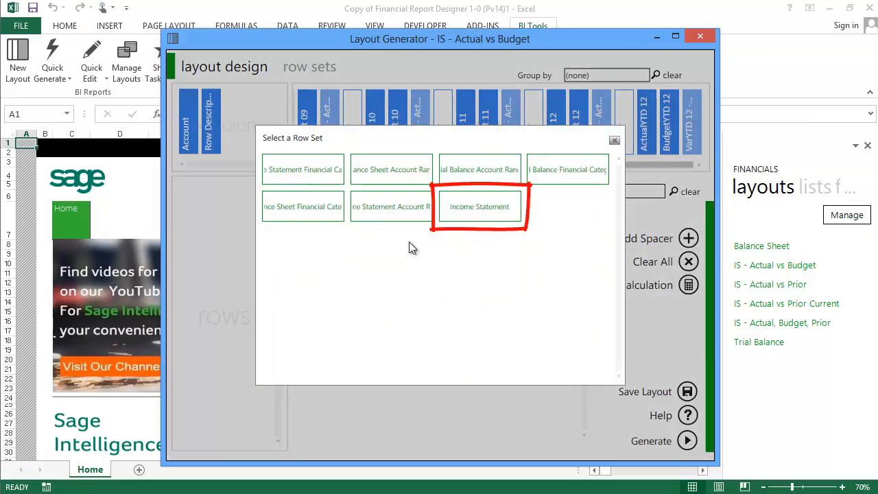
{"action": "left_click", "coordinate": [487, 212]}
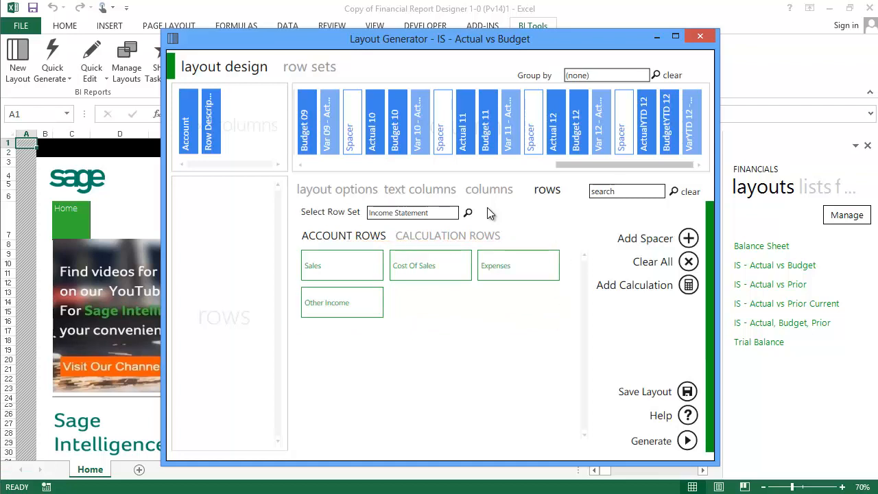
Step: Add Sales, Cost Of Sales, a spacer, Expenses and Other Income to the layout's rows, with another spacer between Expenses and Other Income
{"action": "left_click", "coordinate": [347, 269]}
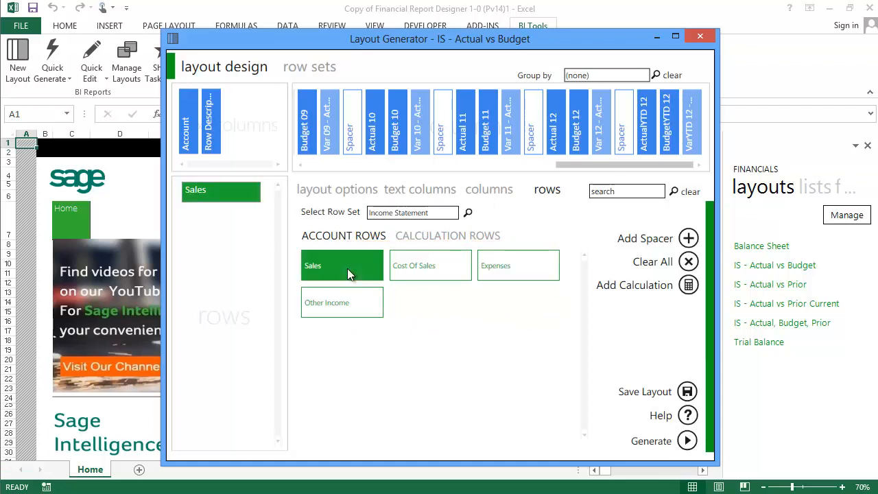
{"action": "left_click", "coordinate": [420, 269]}
{"action": "left_click", "coordinate": [687, 238]}
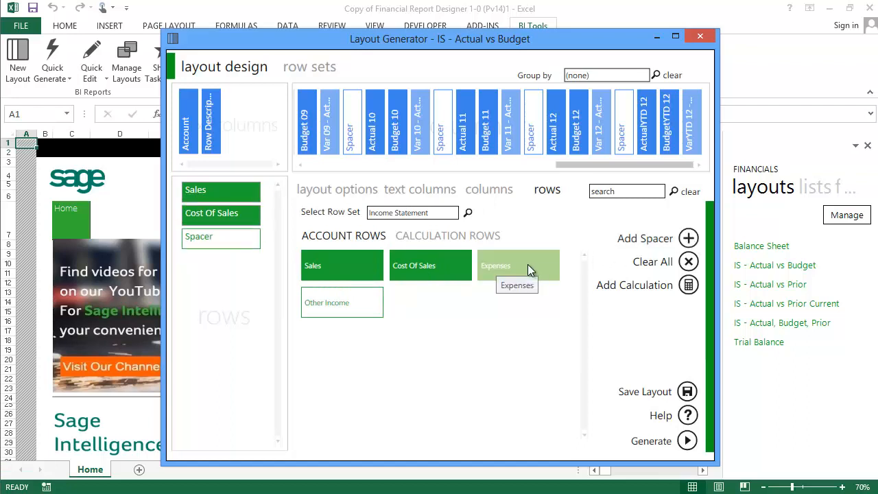
{"action": "left_click", "coordinate": [527, 264]}
{"action": "left_click", "coordinate": [363, 304]}
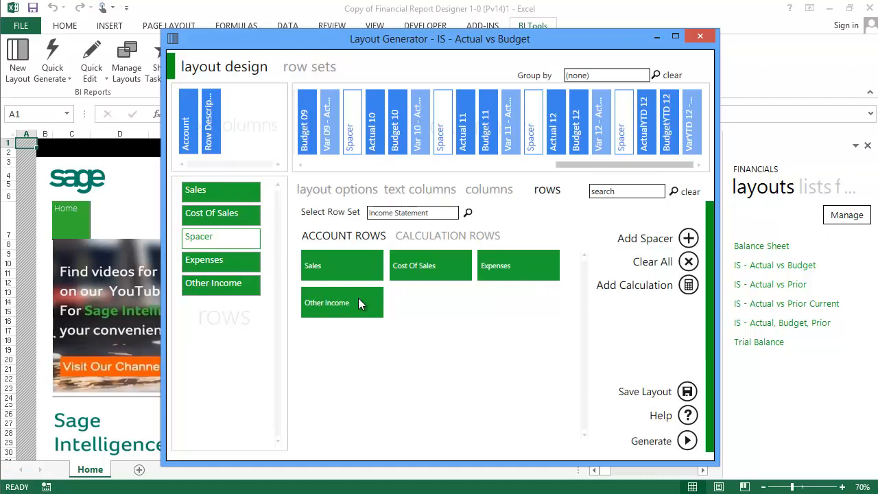
{"action": "left_click", "coordinate": [686, 239]}
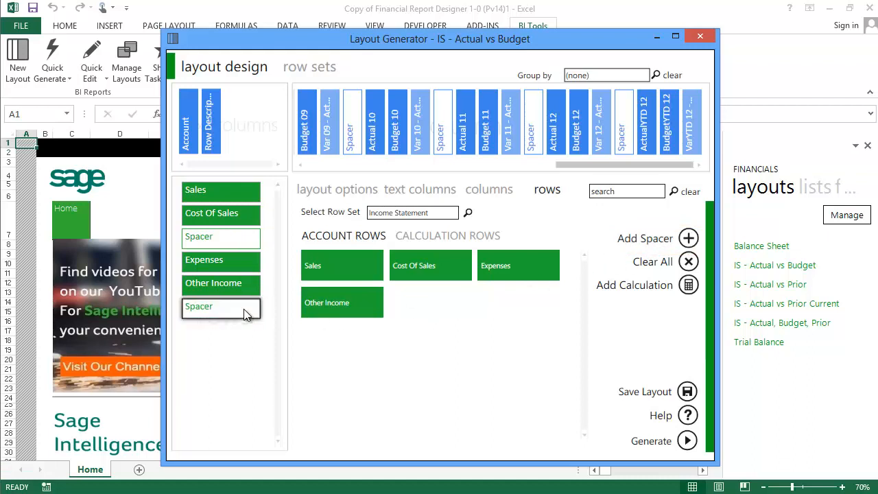
{"action": "left_click_drag", "start_coordinate": [243, 309], "coordinate": [238, 285]}
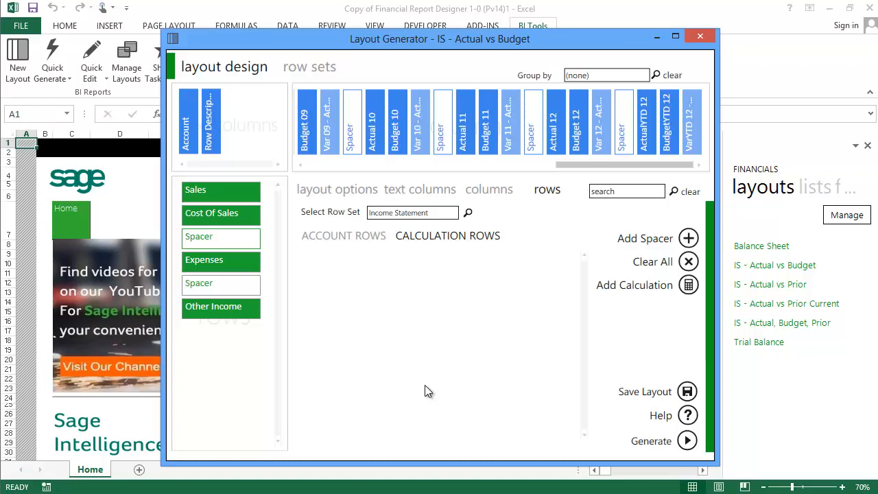
Step: Create a calculation row named "Gross Profit" as Sales minus Cost Of Sales
{"action": "left_click", "coordinate": [688, 285]}
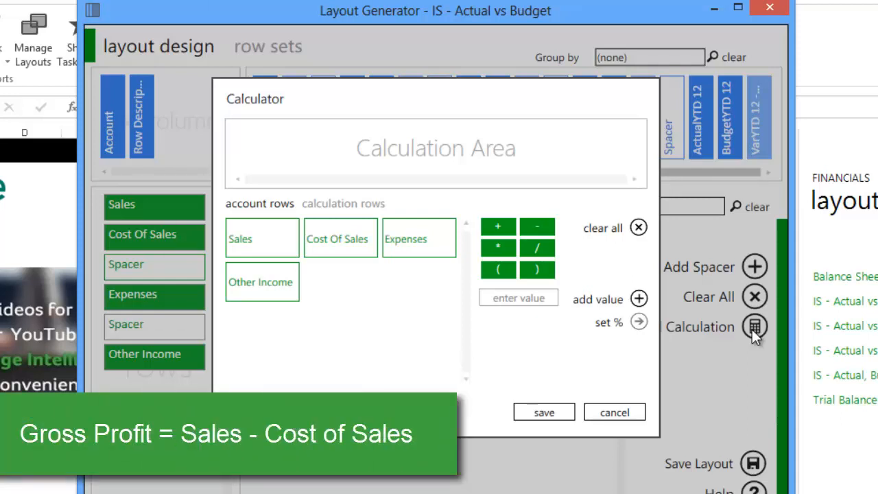
{"action": "left_click", "coordinate": [246, 239]}
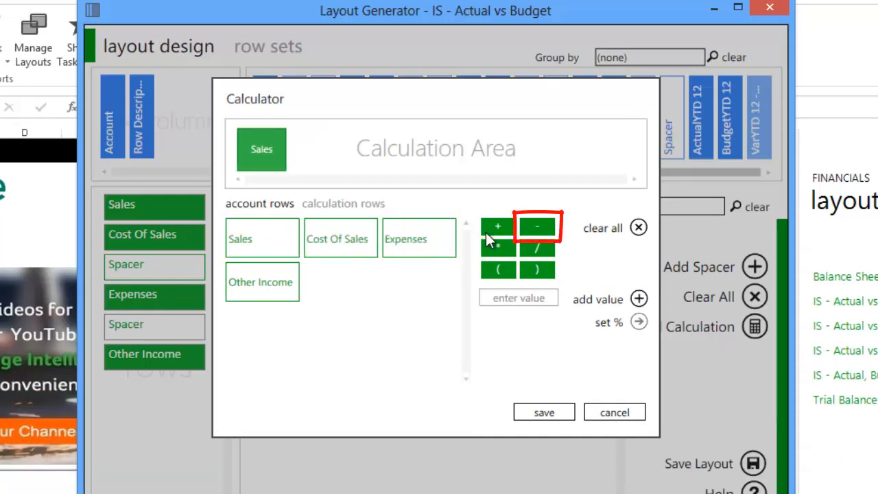
{"action": "left_click", "coordinate": [539, 233]}
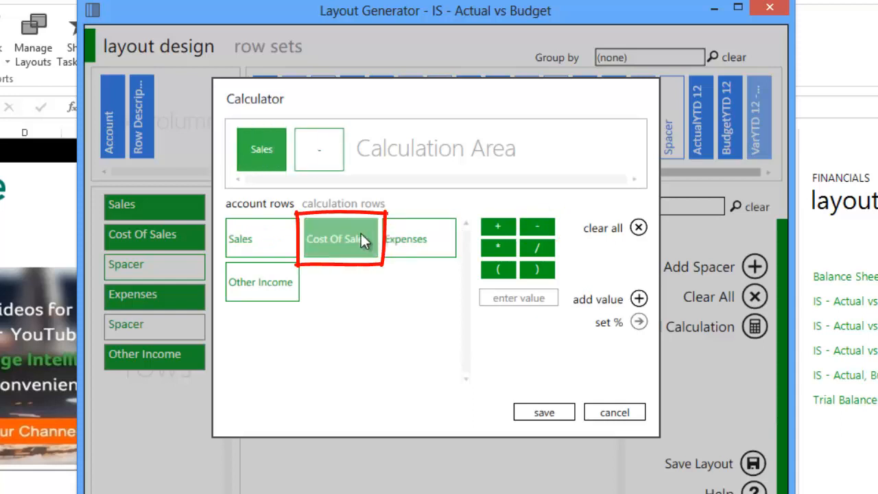
{"action": "left_click_drag", "start_coordinate": [361, 233], "coordinate": [360, 234]}
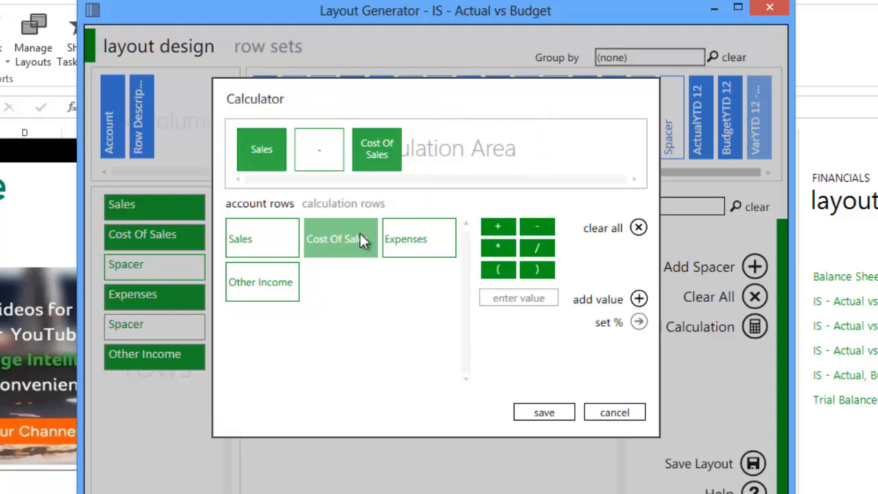
{"action": "left_click", "coordinate": [541, 414]}
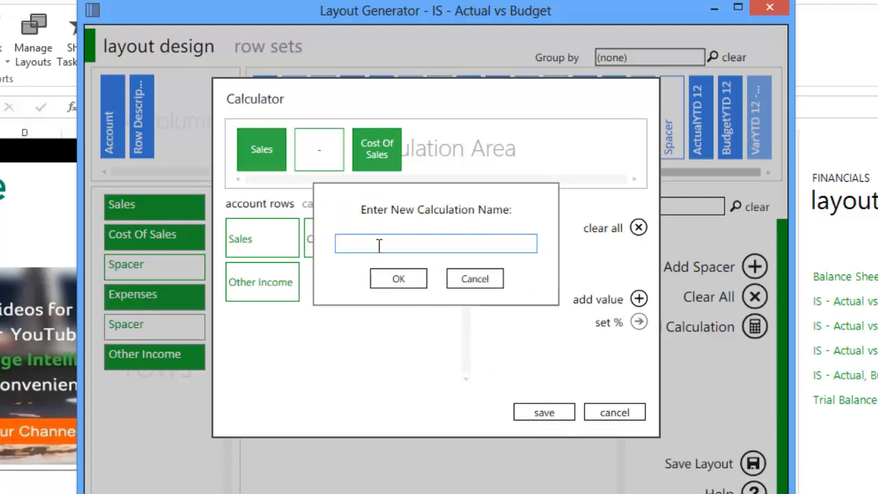
{"action": "type", "text": "Gross "}
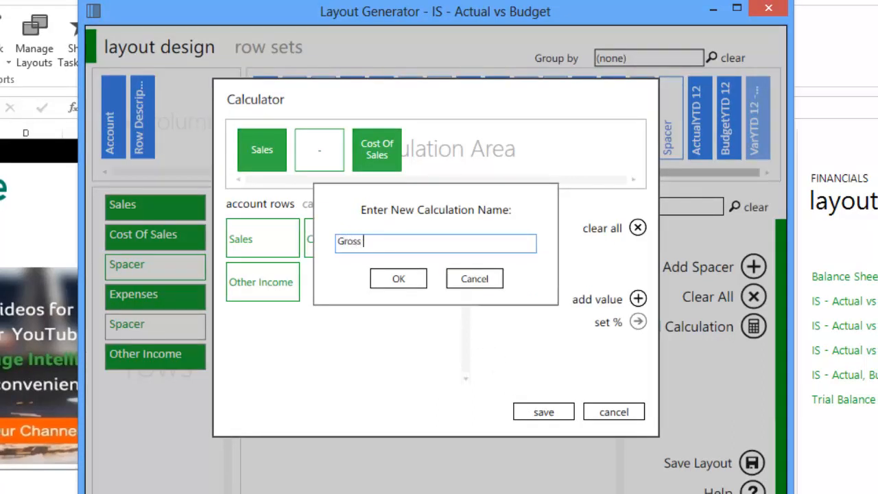
{"action": "type", "text": "Profit"}
{"action": "left_click", "coordinate": [383, 283]}
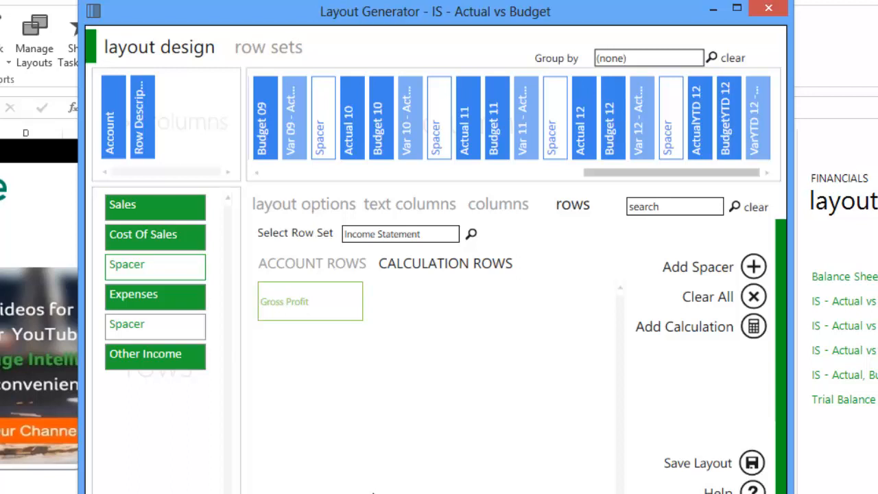
Step: Create a calculation row named "Net Profit" as Gross Profit plus Other Income minus Expenses
{"action": "left_click", "coordinate": [754, 327]}
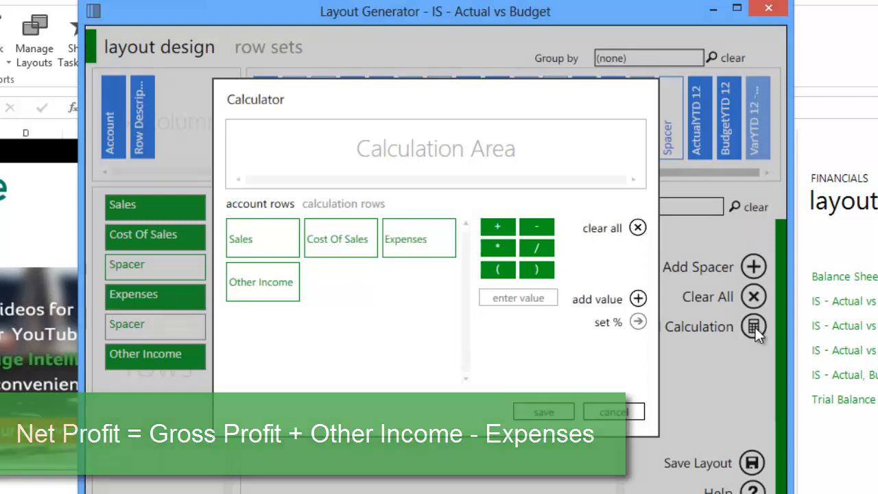
{"action": "left_click", "coordinate": [354, 204]}
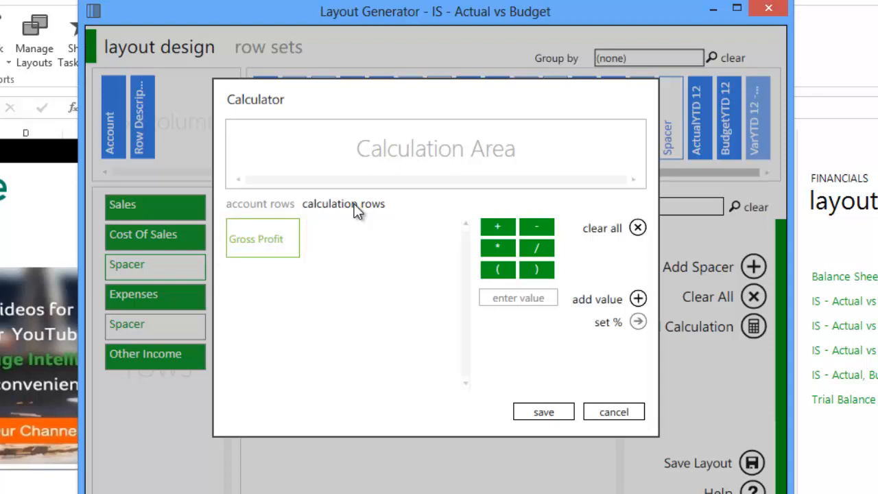
{"action": "left_click", "coordinate": [268, 239]}
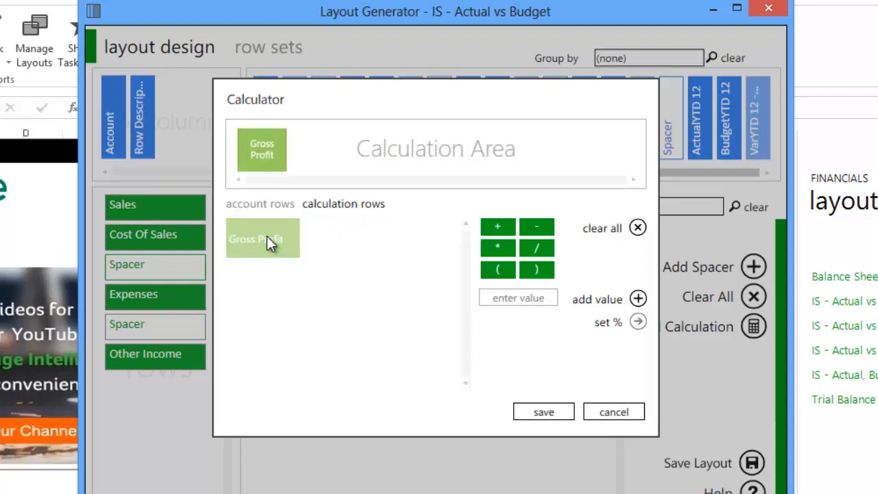
{"action": "left_click", "coordinate": [487, 228]}
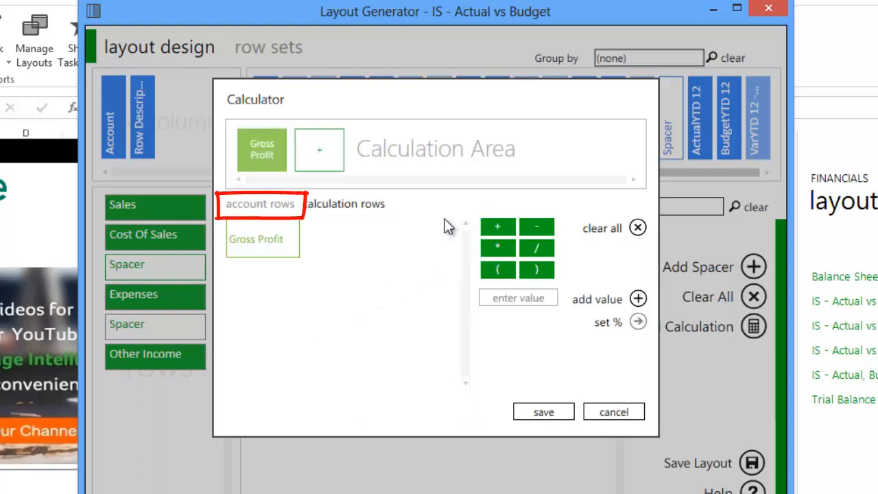
{"action": "left_click", "coordinate": [261, 205]}
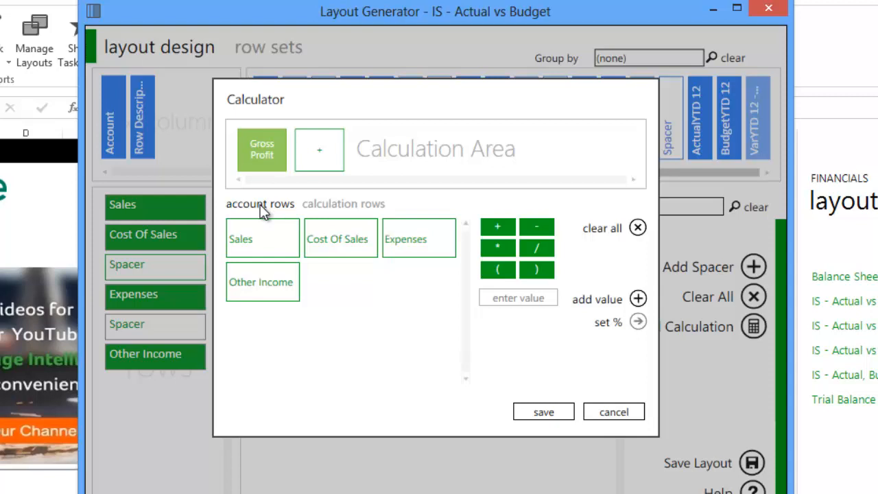
{"action": "left_click", "coordinate": [262, 280]}
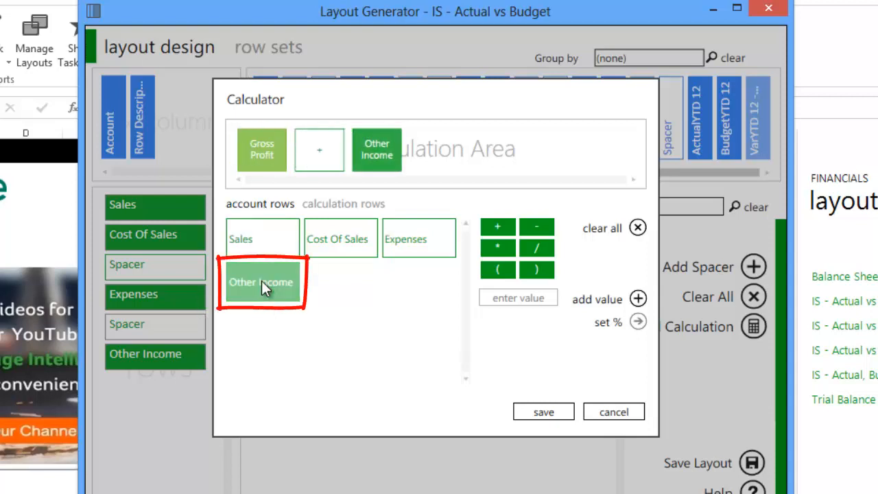
{"action": "left_click", "coordinate": [539, 229]}
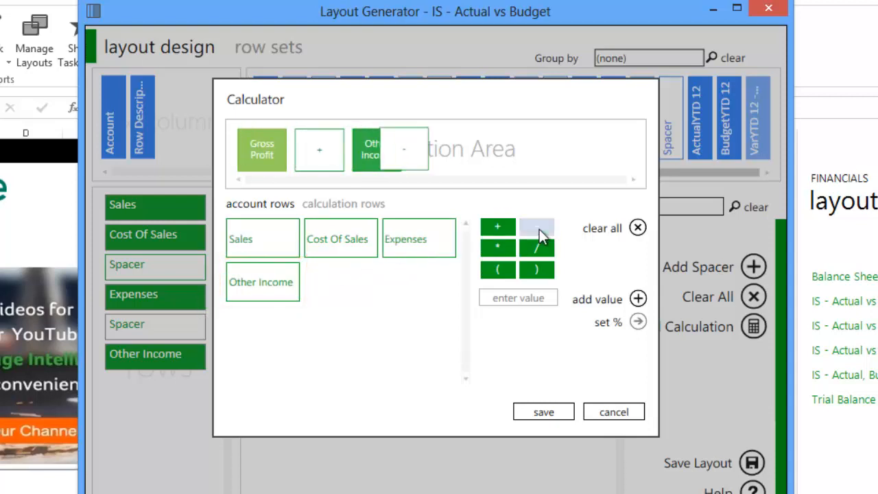
{"action": "left_click", "coordinate": [430, 240]}
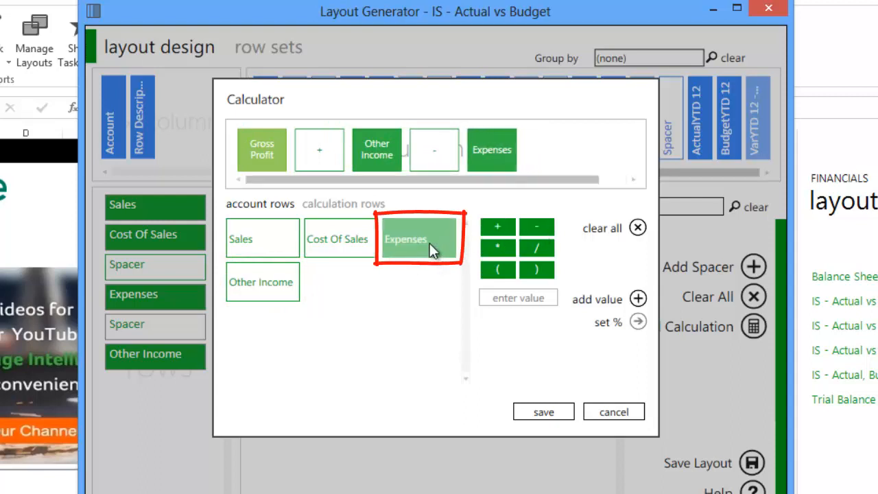
{"action": "left_click", "coordinate": [537, 410]}
{"action": "type", "text": "Net Profit"}
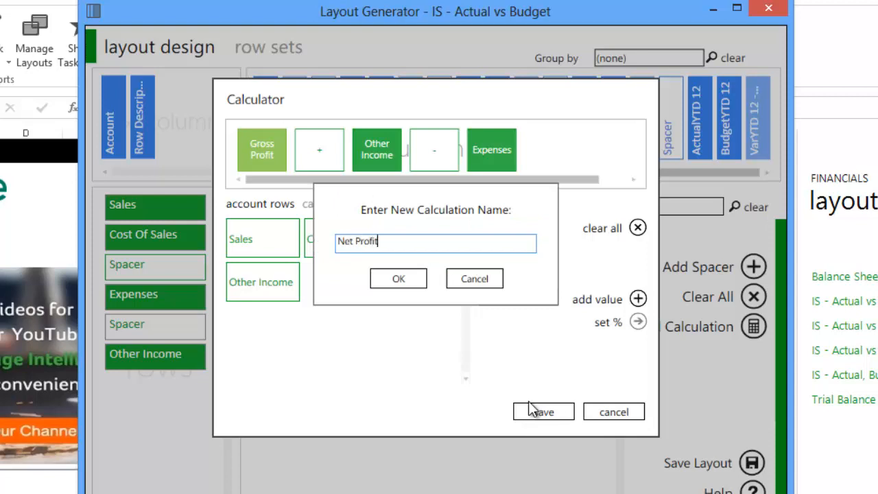
{"action": "left_click", "coordinate": [384, 282]}
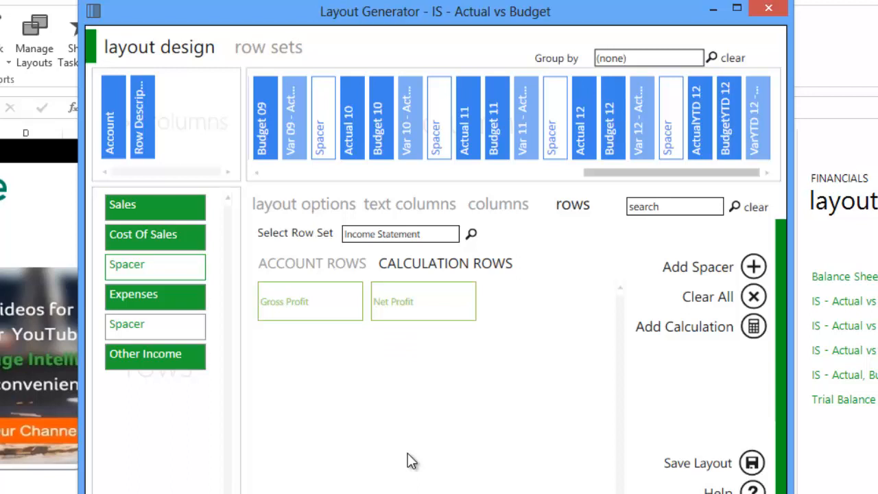
Step: Add Gross Profit and Net Profit to the layout's rows, placing Gross Profit followed by a new spacer directly above Expenses
{"action": "left_click", "coordinate": [285, 299]}
{"action": "left_click", "coordinate": [432, 298]}
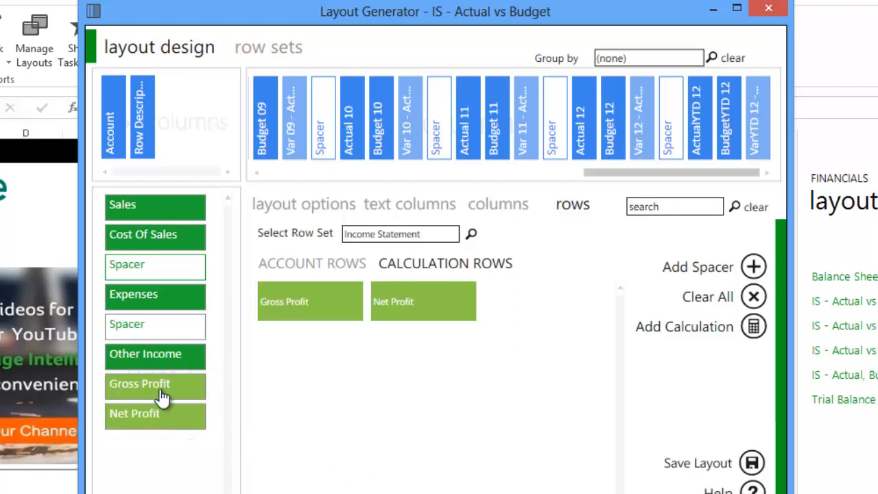
{"action": "left_click_drag", "start_coordinate": [160, 391], "coordinate": [165, 305]}
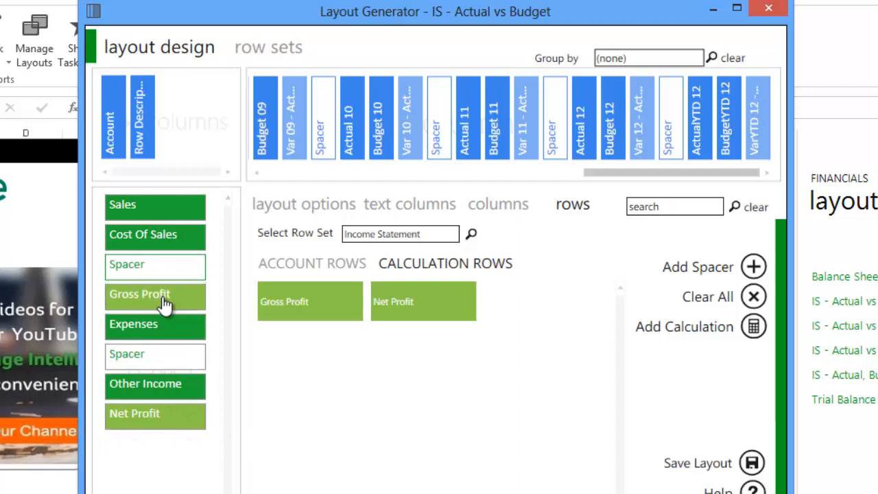
{"action": "left_click", "coordinate": [752, 266]}
{"action": "left_click_drag", "start_coordinate": [163, 449], "coordinate": [162, 324]}
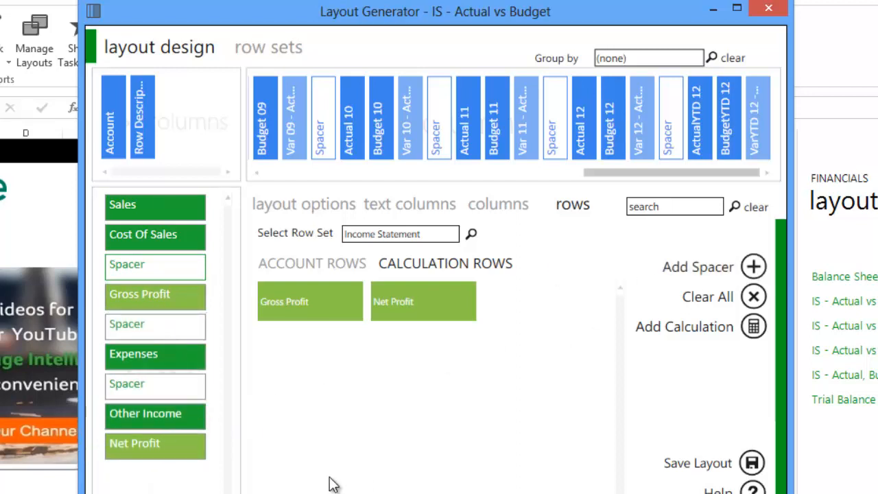
Step: Set the layout options to company Software Sales and year 2014
{"action": "left_click", "coordinate": [295, 204]}
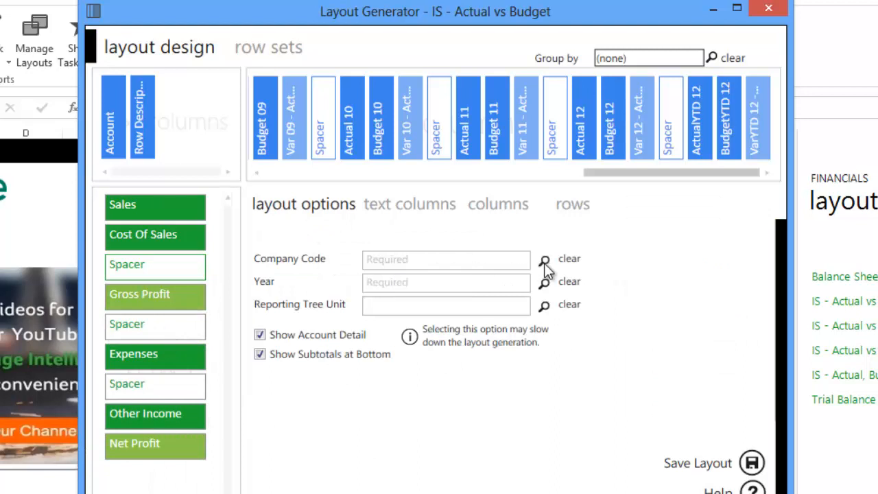
{"action": "left_click", "coordinate": [543, 259]}
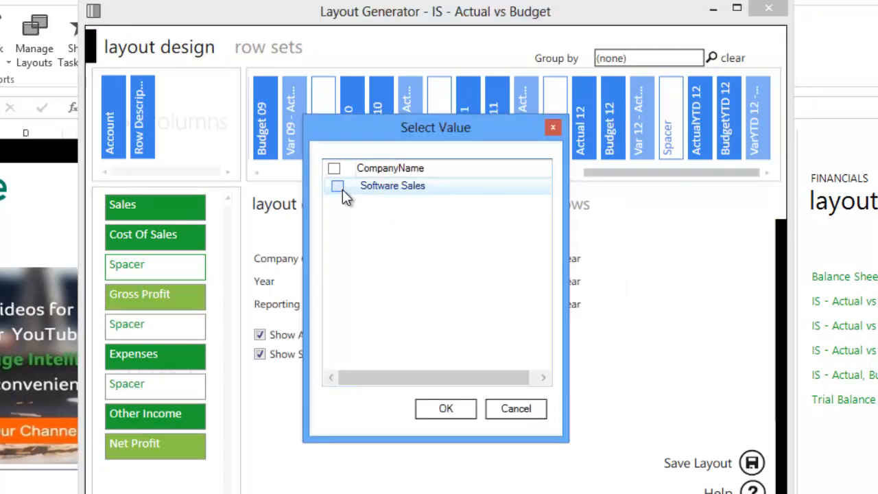
{"action": "left_click", "coordinate": [341, 191]}
{"action": "left_click", "coordinate": [449, 410]}
{"action": "left_click", "coordinate": [543, 282]}
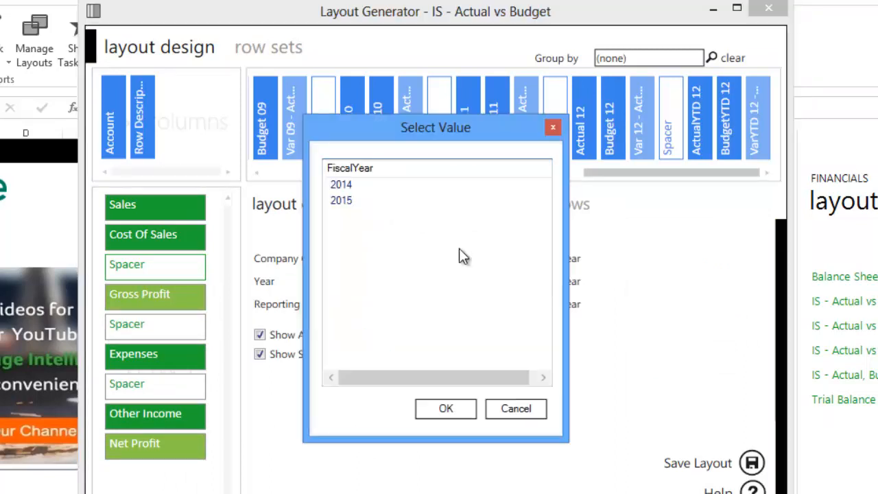
{"action": "left_click", "coordinate": [354, 186]}
{"action": "left_click", "coordinate": [444, 406]}
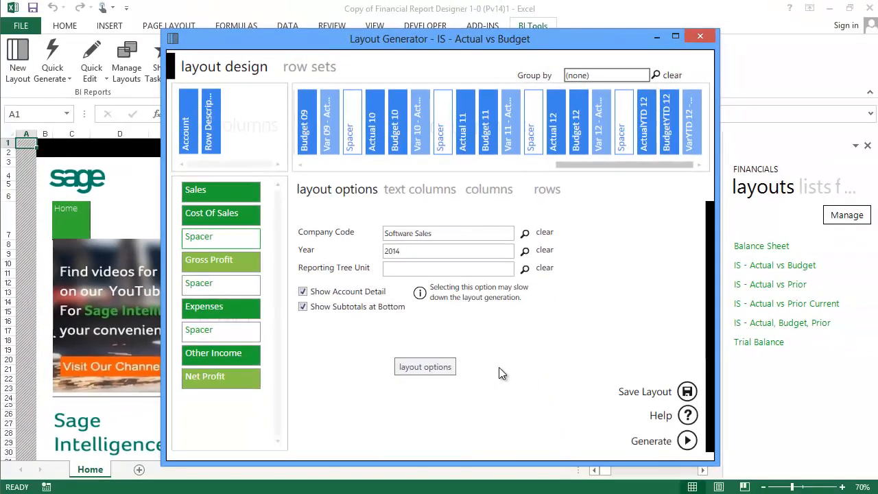
Step: Save the IS - Actual vs Budget layout and generate its report
{"action": "left_click", "coordinate": [687, 391]}
{"action": "left_click", "coordinate": [436, 241]}
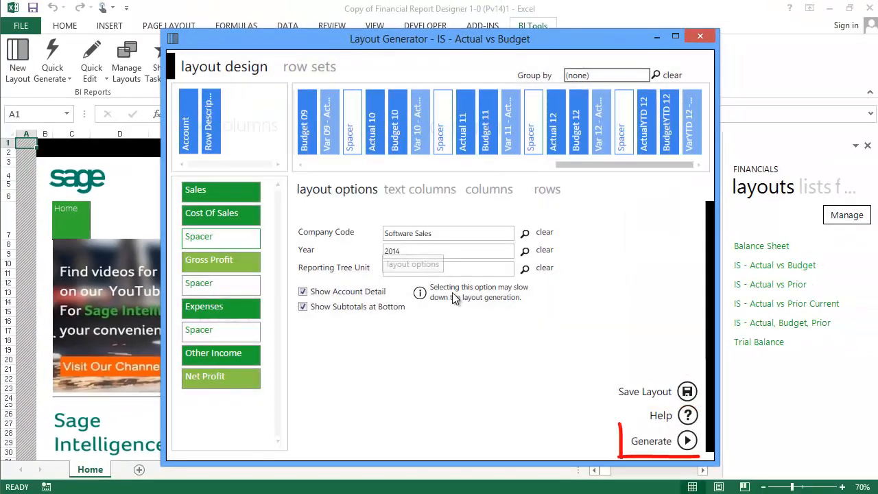
{"action": "left_click", "coordinate": [687, 441]}
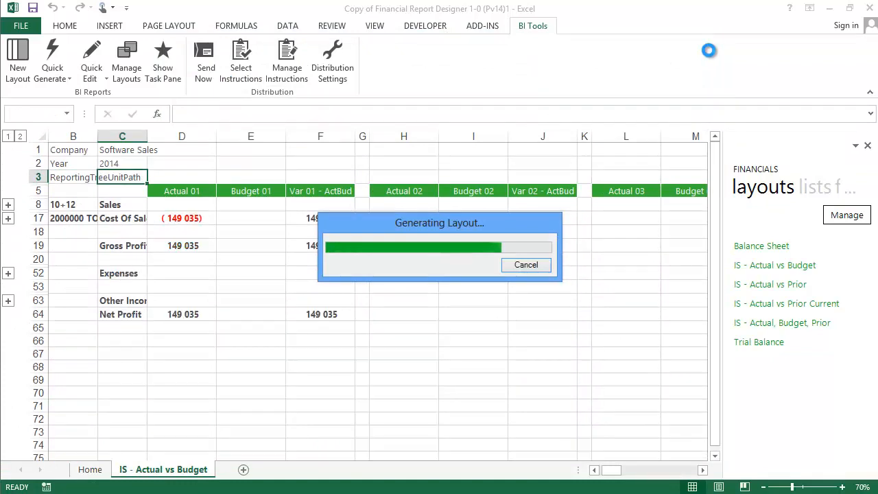
{"action": "left_click", "coordinate": [540, 302]}
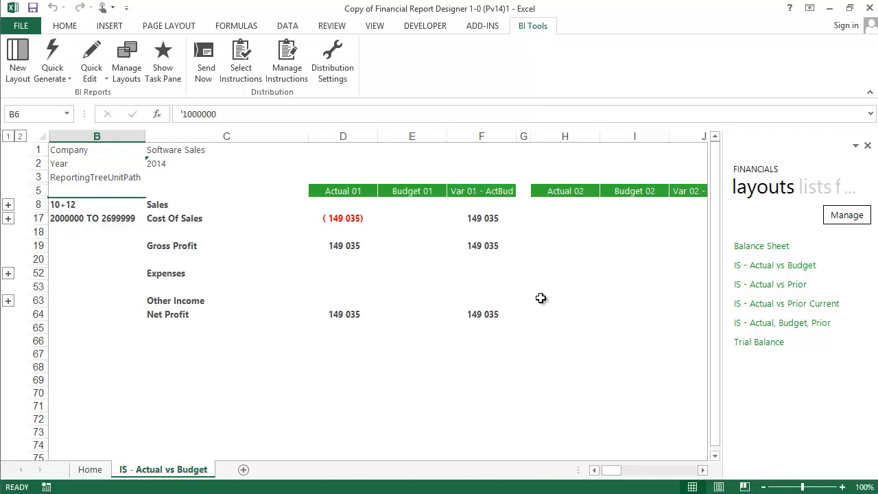
Step: Expand the Expenses group in the generated report and review its account detail rows
{"action": "left_click", "coordinate": [8, 277]}
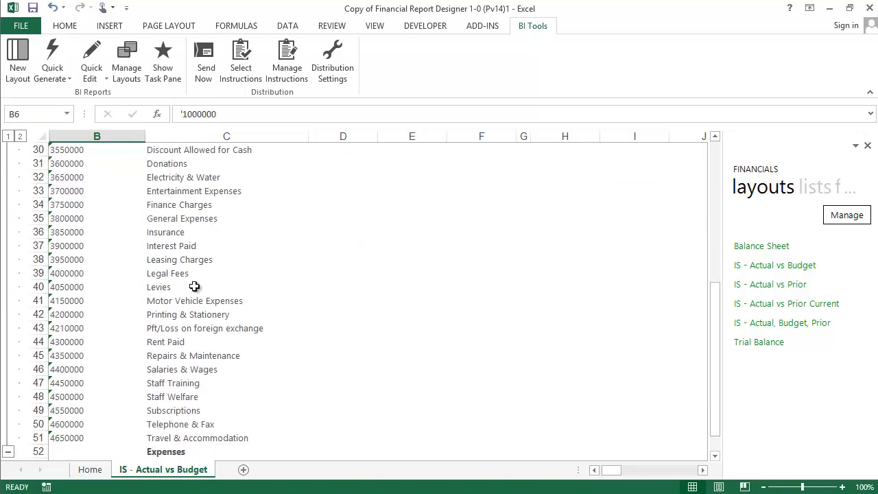
{"action": "scroll", "coordinate": [194, 286], "scroll_direction": "up", "scroll_amount": 9}
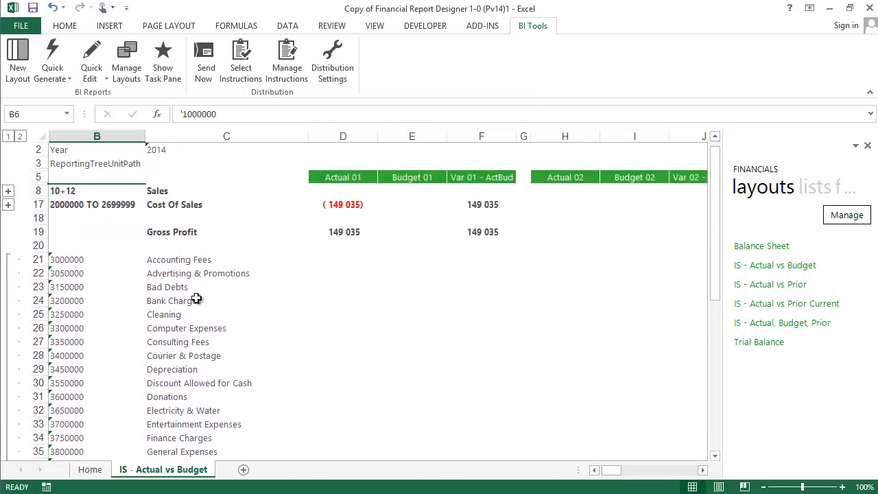